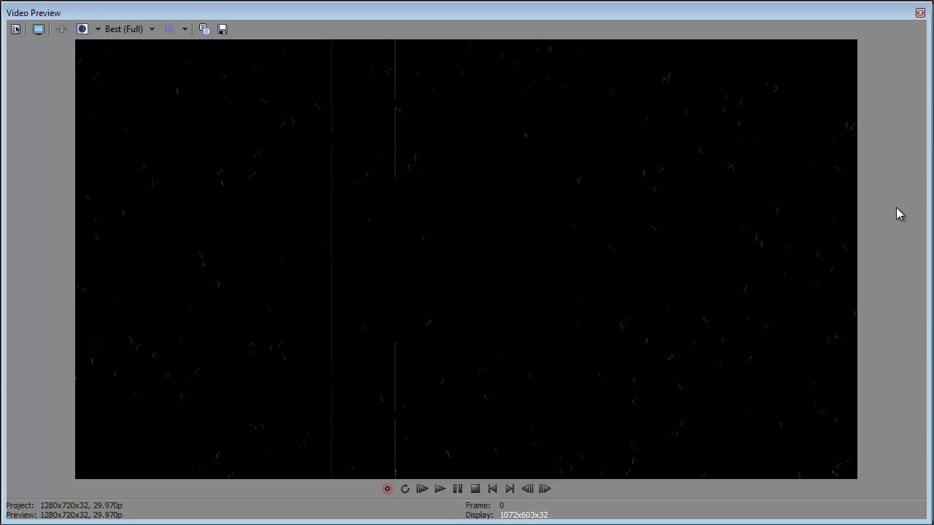
Step: Play the finished countdown leader in the full-screen Video Preview
{"action": "key", "text": "space"}
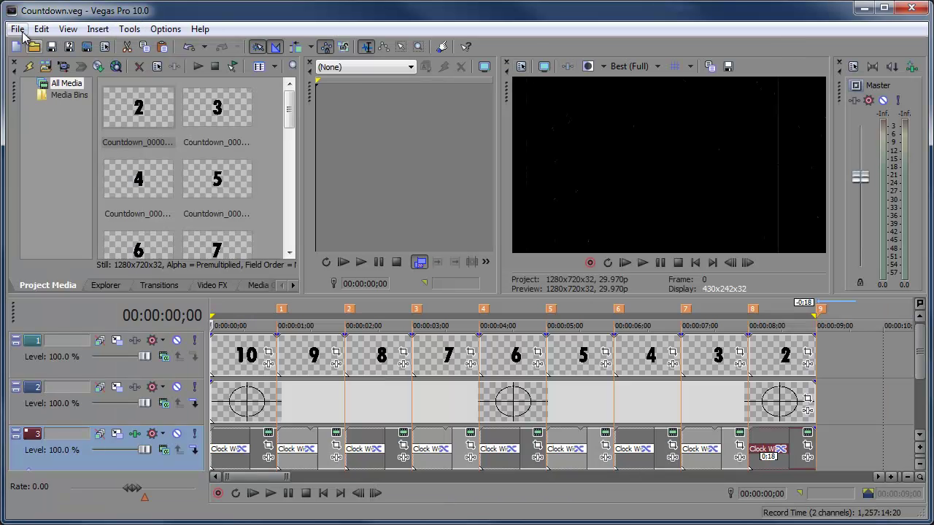
Step: Create a new project from the HDV 720-30p template (1280x720, 29.970 fps)
{"action": "left_click", "coordinate": [14, 29]}
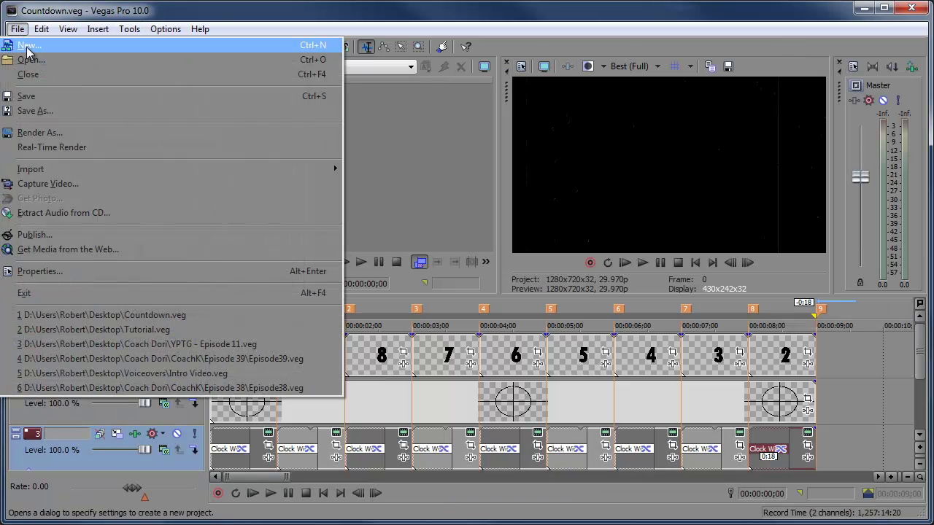
{"action": "left_click", "coordinate": [29, 45]}
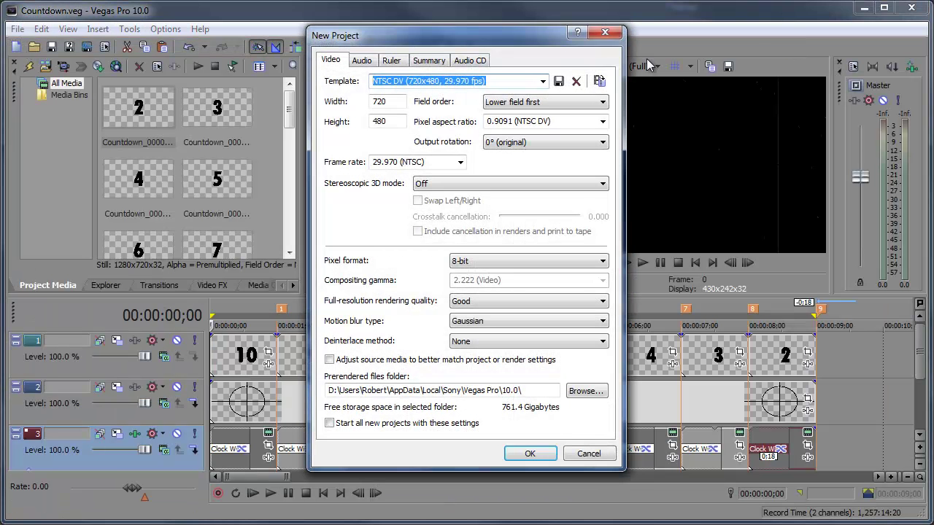
{"action": "left_click", "coordinate": [543, 81]}
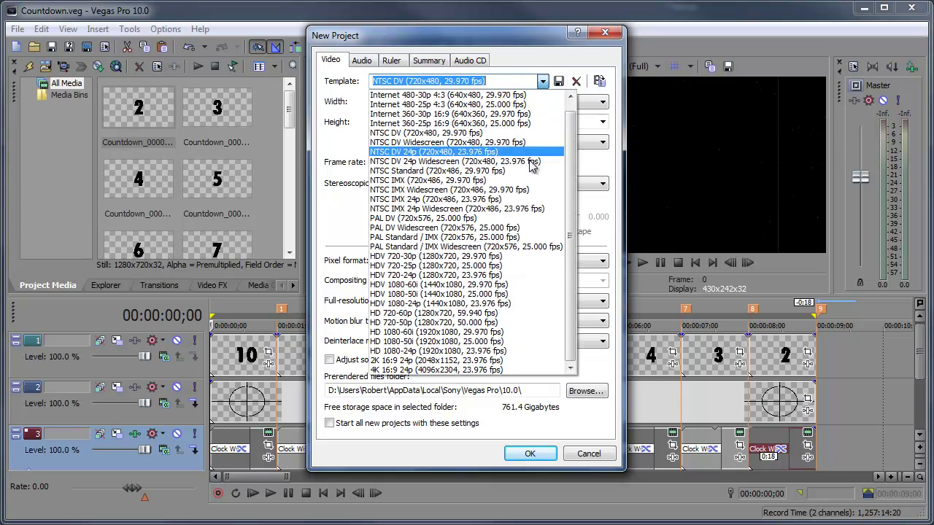
{"action": "left_click", "coordinate": [515, 257]}
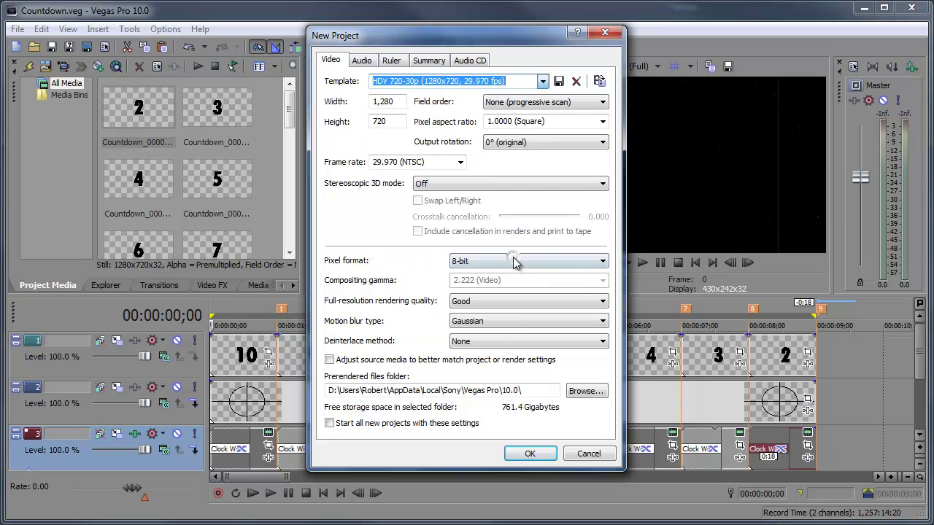
{"action": "left_click", "coordinate": [528, 453]}
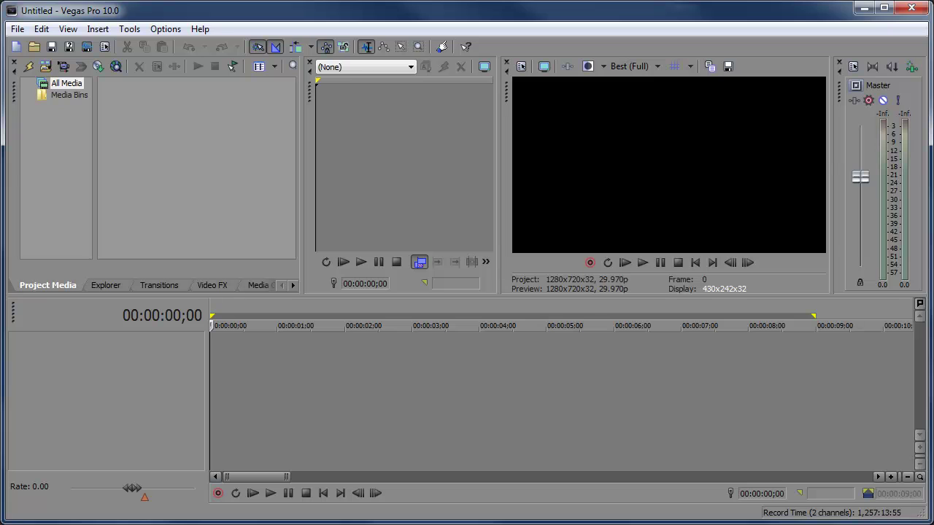
{"action": "key", "text": "alt+Tab"}
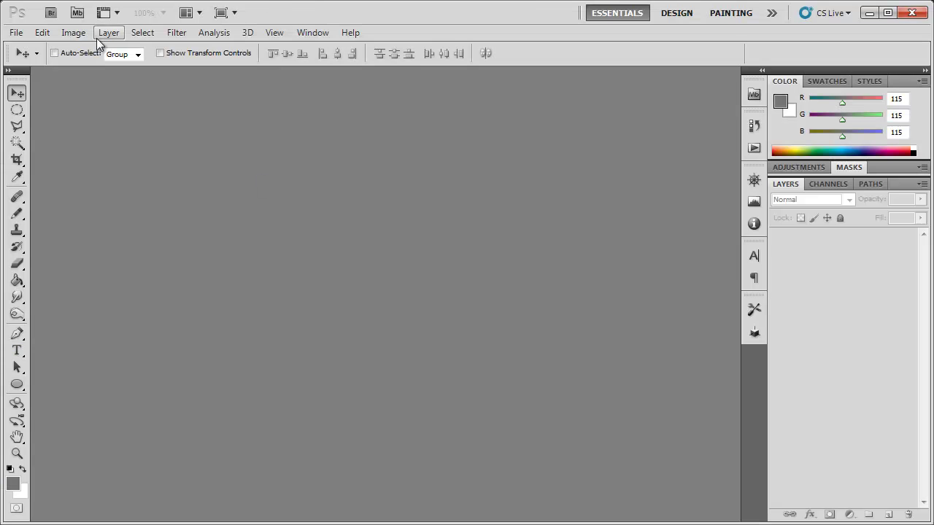
Step: Create a new 1280x720 Photoshop document with a transparent background
{"action": "left_click", "coordinate": [16, 33]}
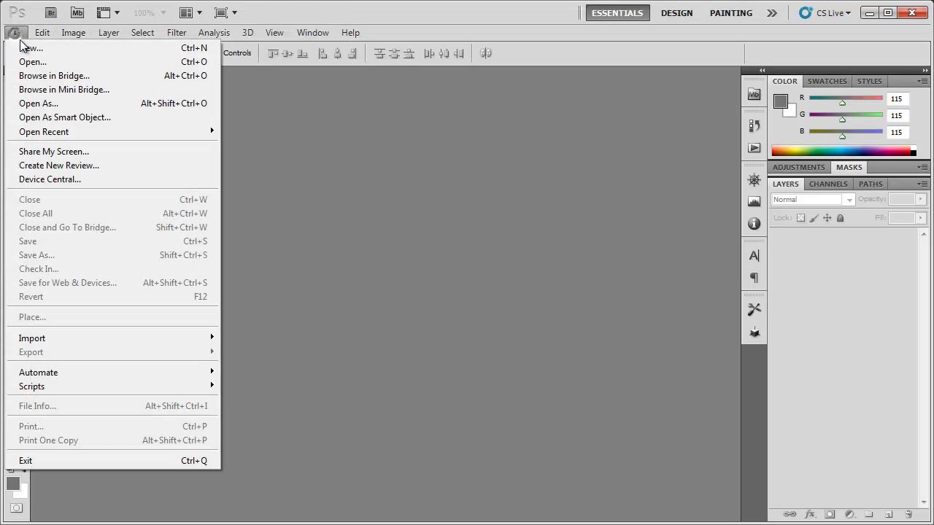
{"action": "left_click", "coordinate": [26, 48]}
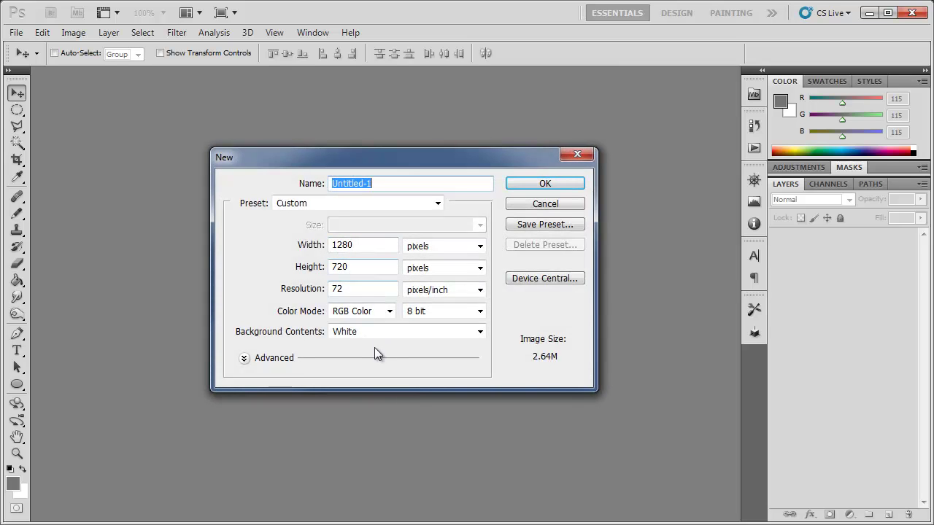
{"action": "left_click", "coordinate": [386, 331]}
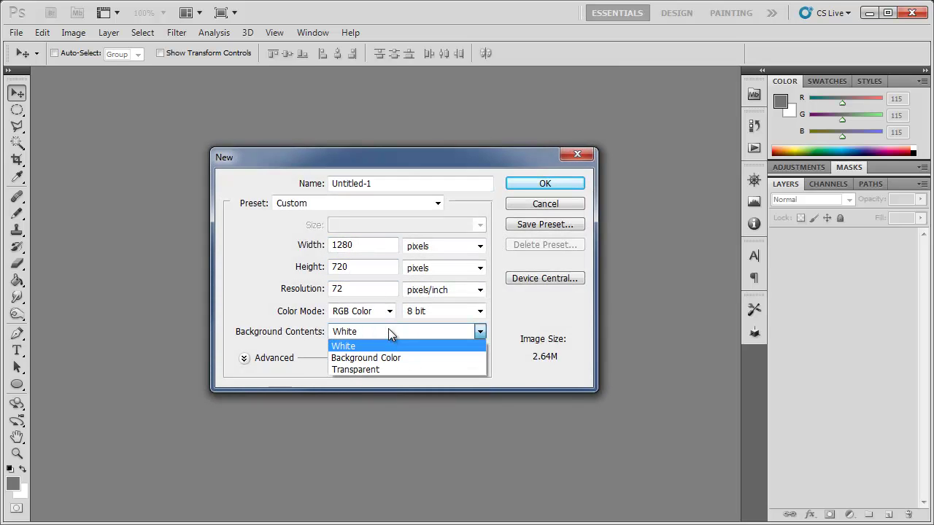
{"action": "left_click", "coordinate": [365, 370]}
{"action": "left_click", "coordinate": [522, 181]}
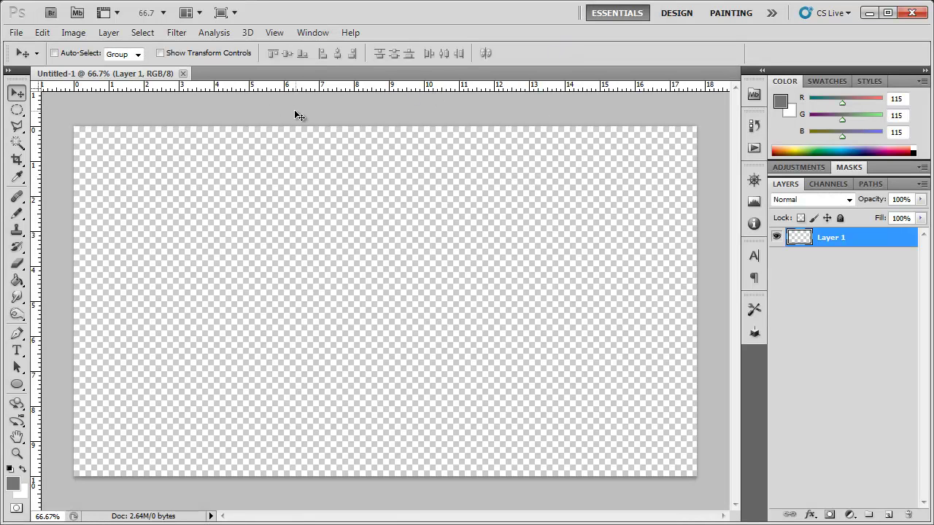
Step: Show the rulers and turn on snapping to guides
{"action": "key", "text": "ctrl+r"}
{"action": "key", "text": "ctrl+r"}
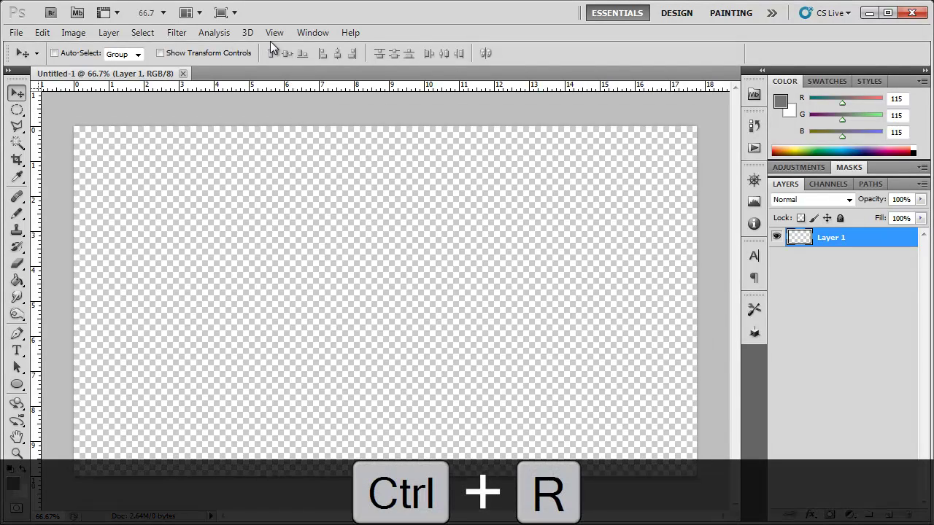
{"action": "left_click", "coordinate": [273, 33]}
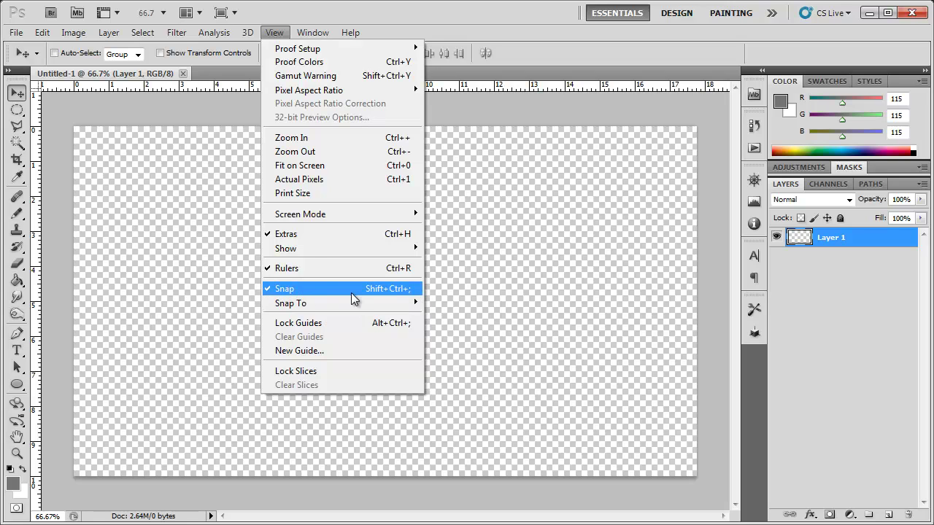
{"action": "mouse_move", "coordinate": [351, 305]}
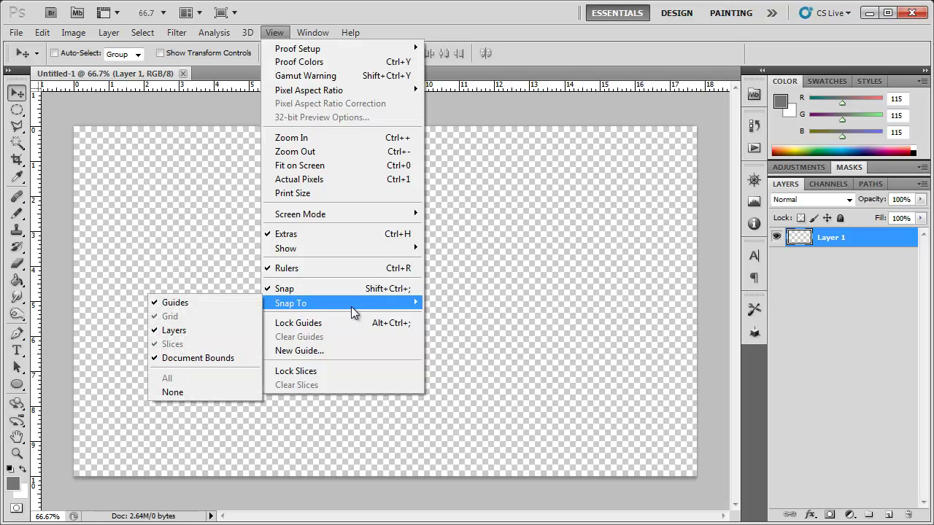
{"action": "left_click", "coordinate": [217, 301]}
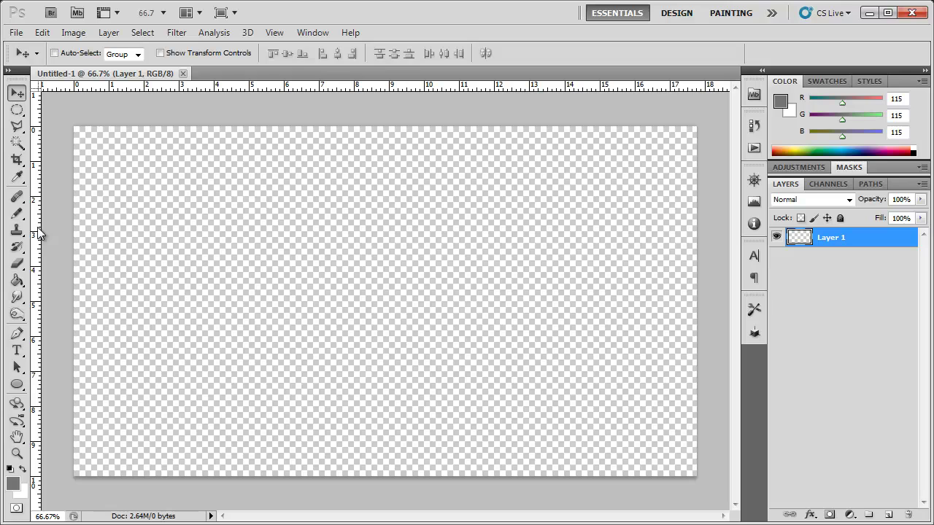
Step: Drag one vertical and one horizontal guide to the canvas centre
{"action": "left_click_drag", "start_coordinate": [36, 229], "coordinate": [385, 255]}
{"action": "left_click_drag", "start_coordinate": [397, 88], "coordinate": [351, 302]}
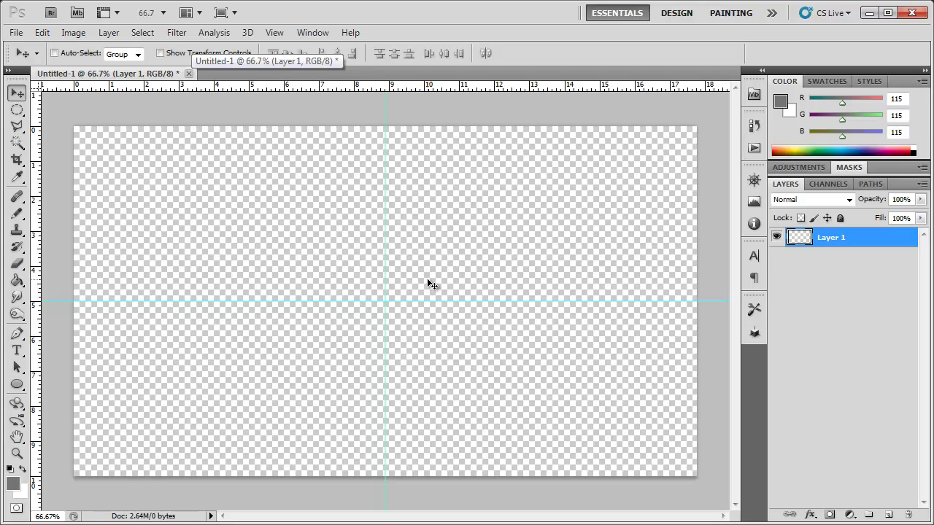
Step: Draw black 6 px vertical and horizontal lines along the two guides with the Line Tool
{"action": "left_click", "coordinate": [17, 386]}
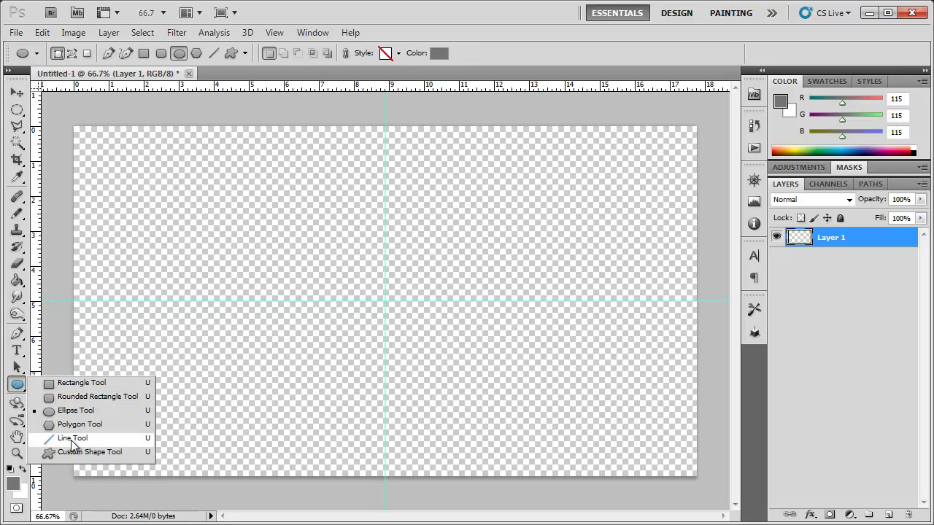
{"action": "left_click", "coordinate": [72, 439]}
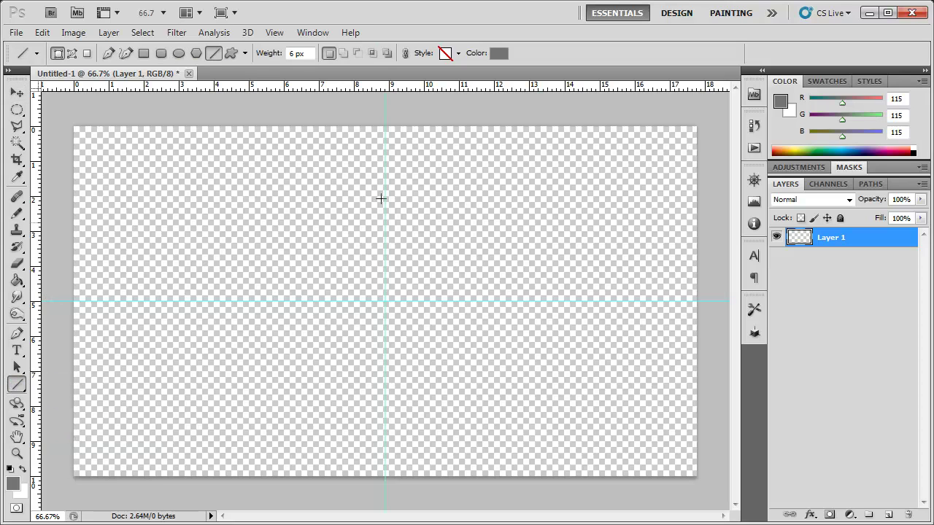
{"action": "left_click", "coordinate": [9, 471]}
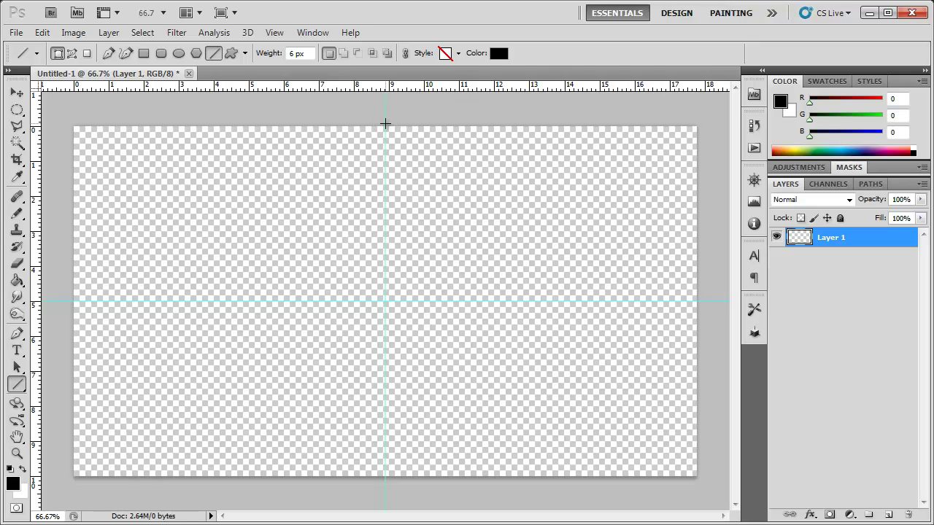
{"action": "left_click_drag", "start_coordinate": [385, 124], "coordinate": [387, 421]}
{"action": "left_click_drag", "start_coordinate": [381, 457], "coordinate": [383, 480]}
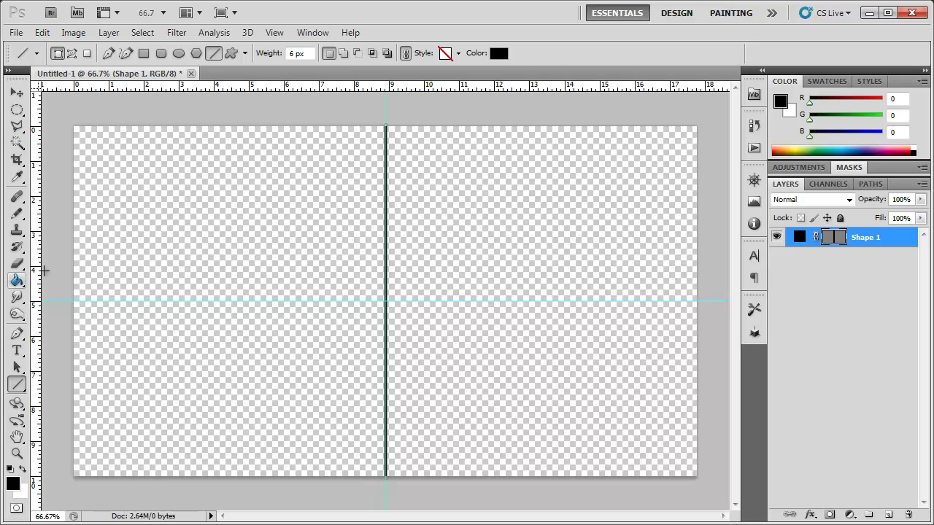
{"action": "left_click_drag", "start_coordinate": [67, 300], "coordinate": [700, 304]}
Step: Select both line layers and align their horizontal centres
{"action": "left_click", "coordinate": [16, 93]}
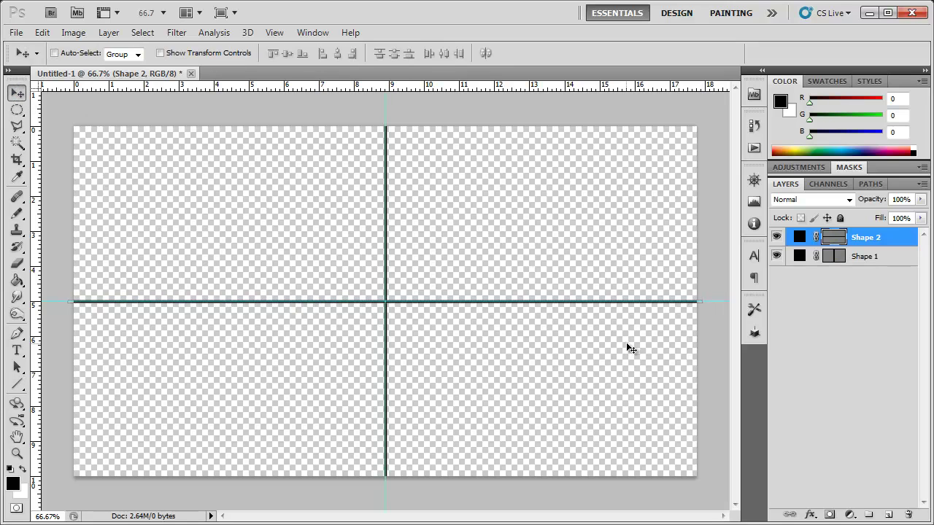
{"action": "left_click", "coordinate": [877, 259], "text": "shift"}
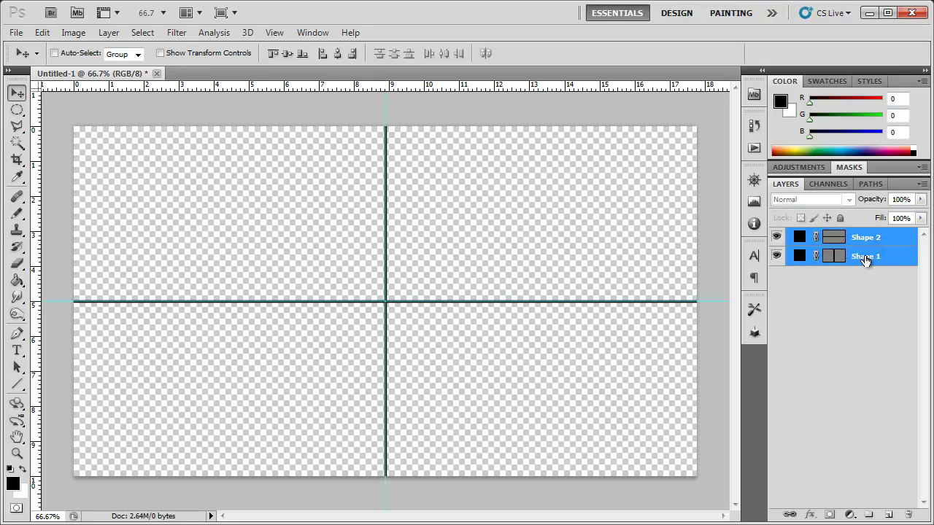
{"action": "left_click", "coordinate": [338, 54]}
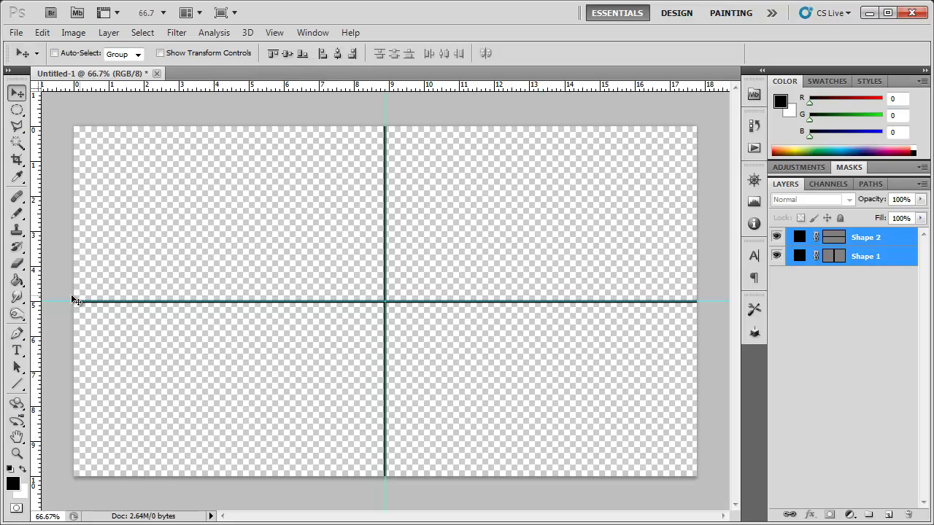
{"action": "left_click", "coordinate": [16, 384]}
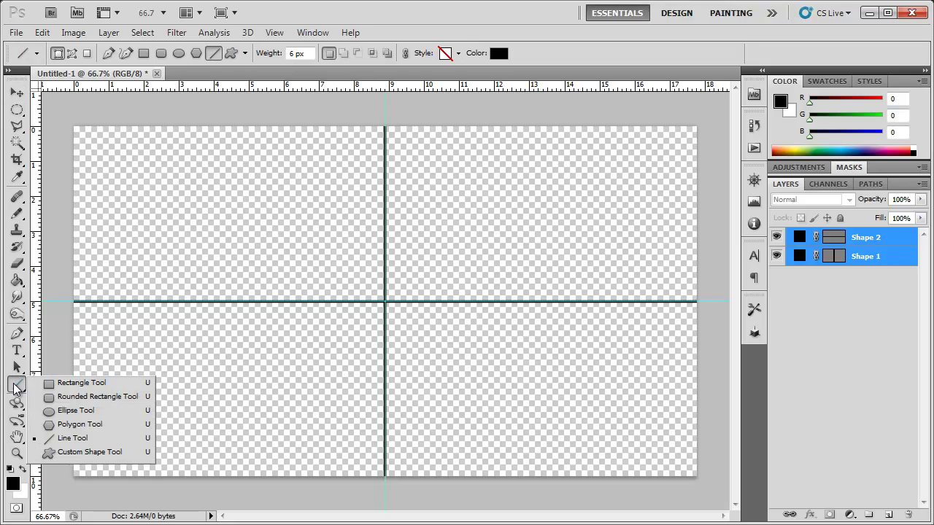
Step: Draw a large ellipse over the cross and align it to the lines' vertical and horizontal centres
{"action": "left_click", "coordinate": [80, 410]}
{"action": "left_click_drag", "start_coordinate": [213, 173], "coordinate": [544, 440]}
{"action": "left_click", "coordinate": [17, 93]}
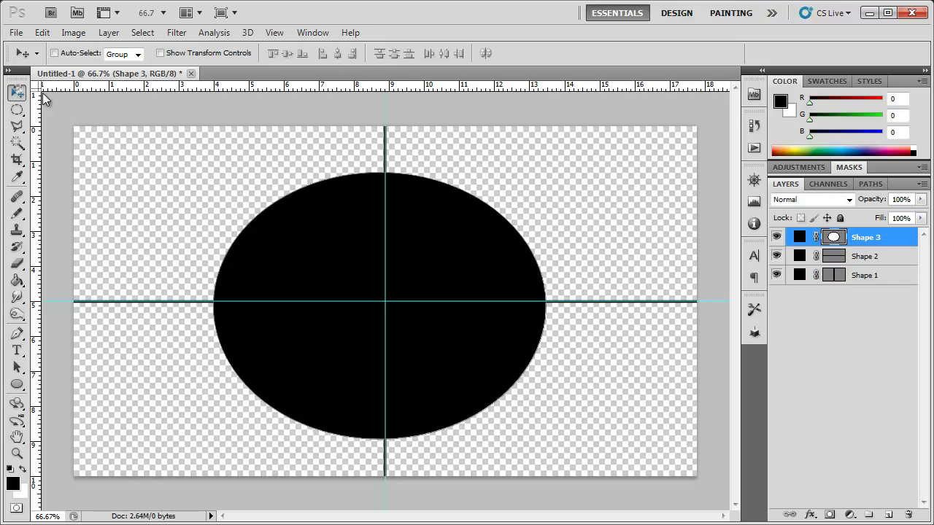
{"action": "left_click", "coordinate": [863, 278], "text": "shift"}
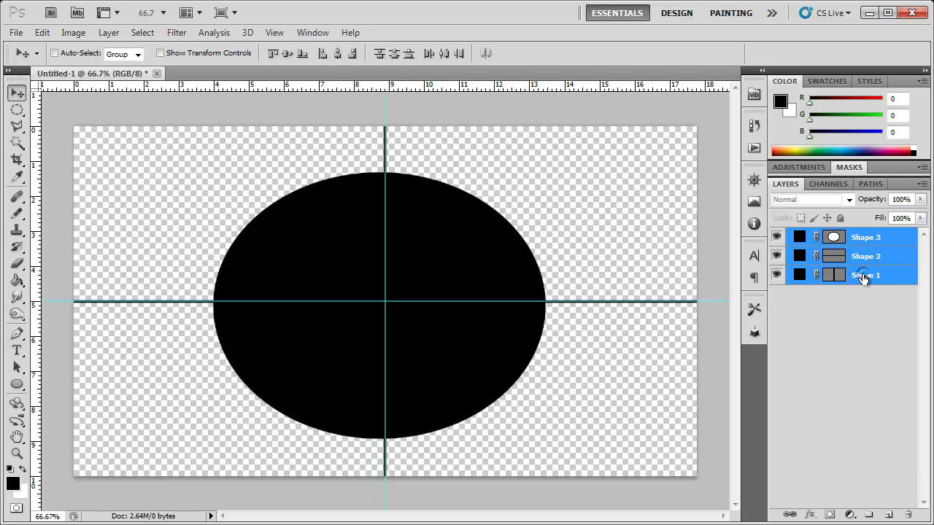
{"action": "left_click", "coordinate": [286, 53]}
{"action": "left_click", "coordinate": [336, 54]}
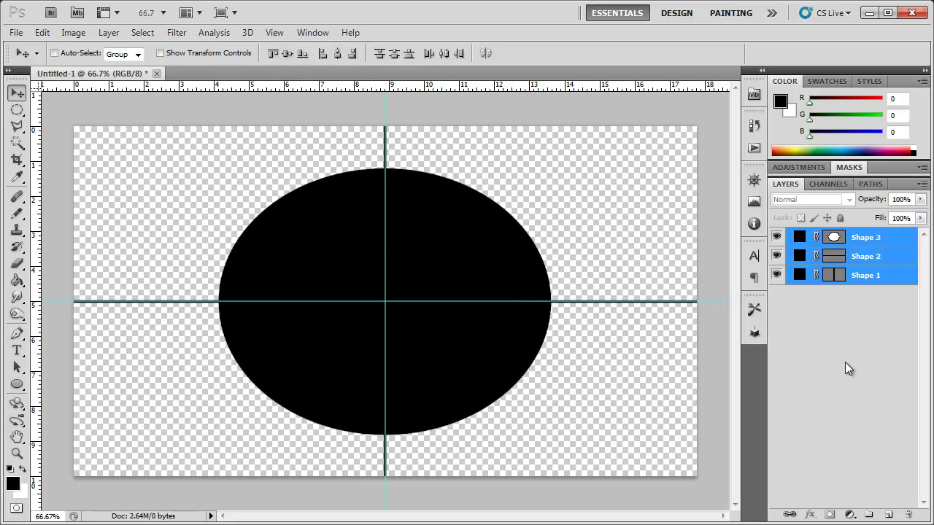
{"action": "left_click", "coordinate": [837, 336]}
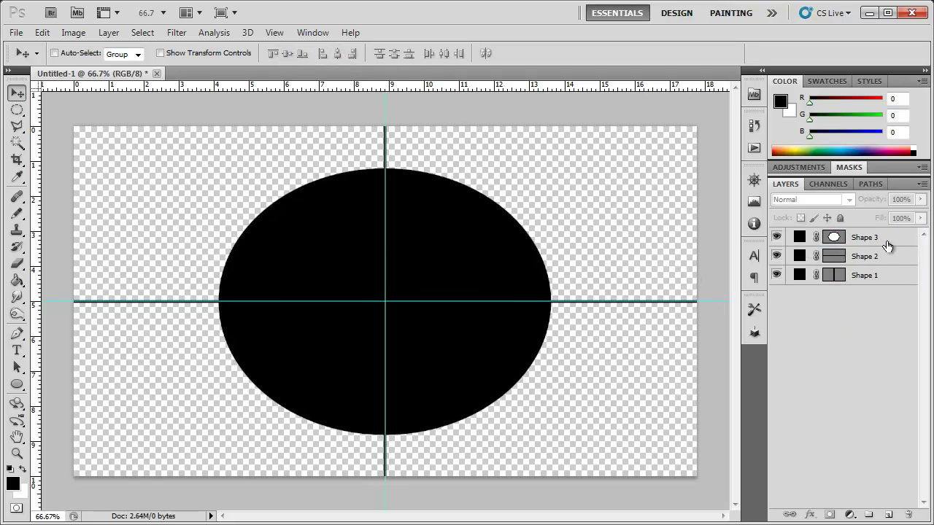
{"action": "double_click", "coordinate": [898, 243]}
Step: Lower the ellipse's fill opacity and give it a 13 px black outside stroke
{"action": "left_click_drag", "start_coordinate": [633, 161], "coordinate": [641, 182]}
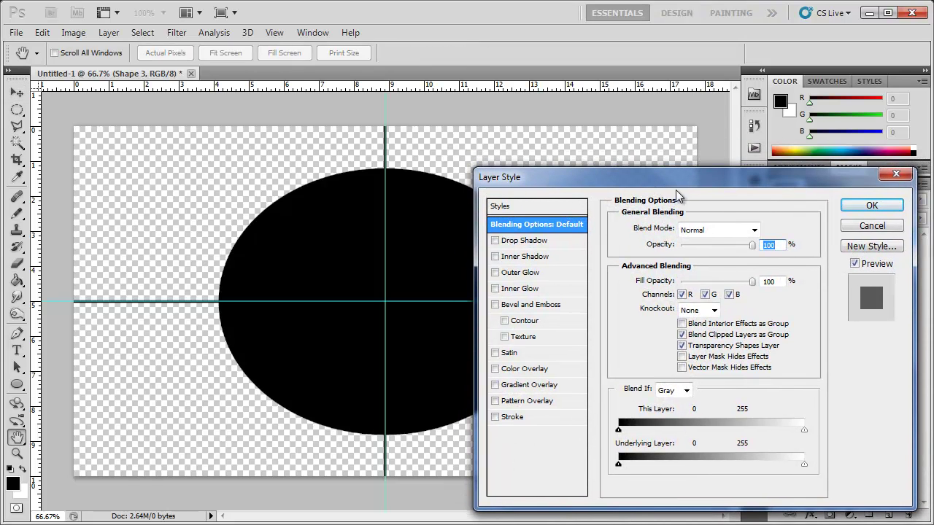
{"action": "left_click_drag", "start_coordinate": [752, 281], "coordinate": [666, 285]}
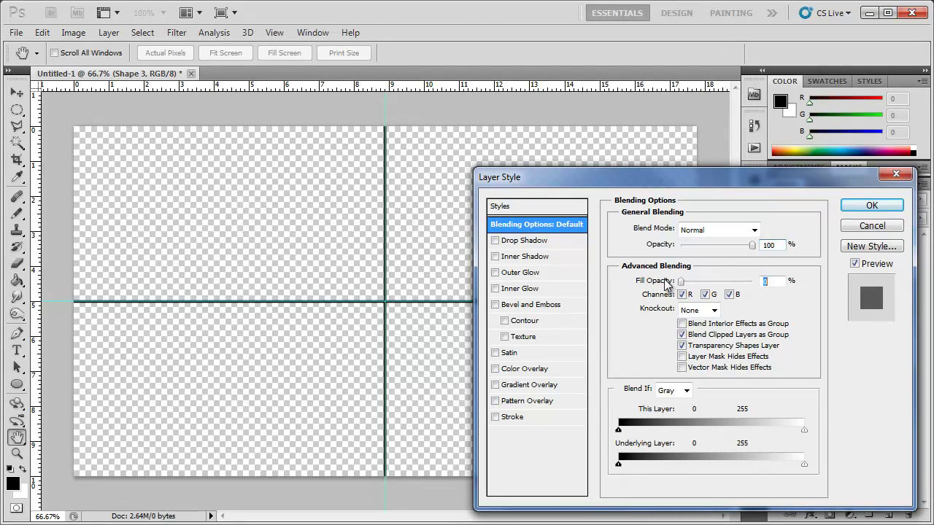
{"action": "left_click", "coordinate": [513, 417]}
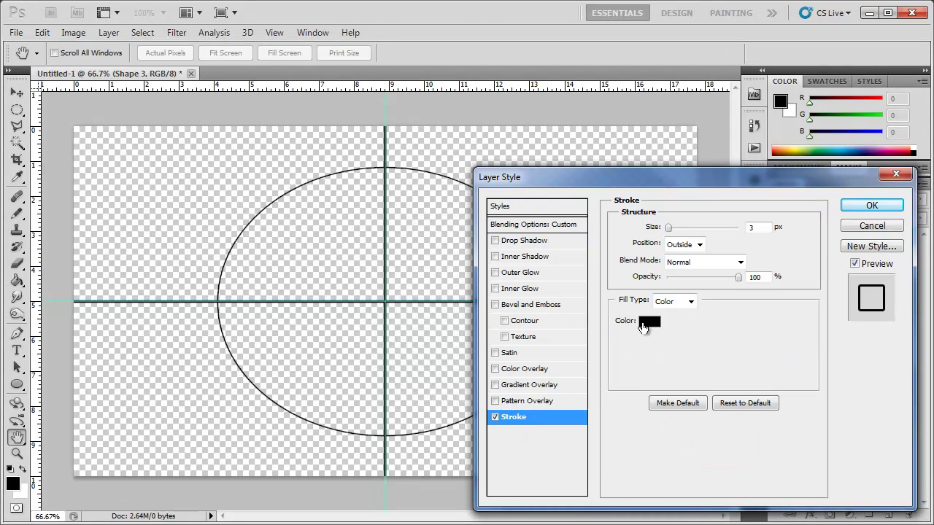
{"action": "left_click_drag", "start_coordinate": [668, 228], "coordinate": [677, 232]}
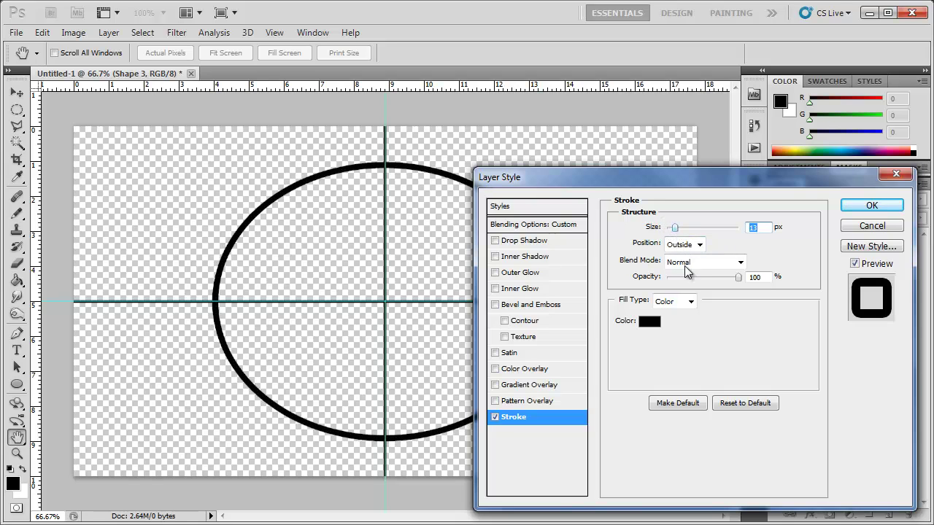
{"action": "left_click", "coordinate": [871, 206]}
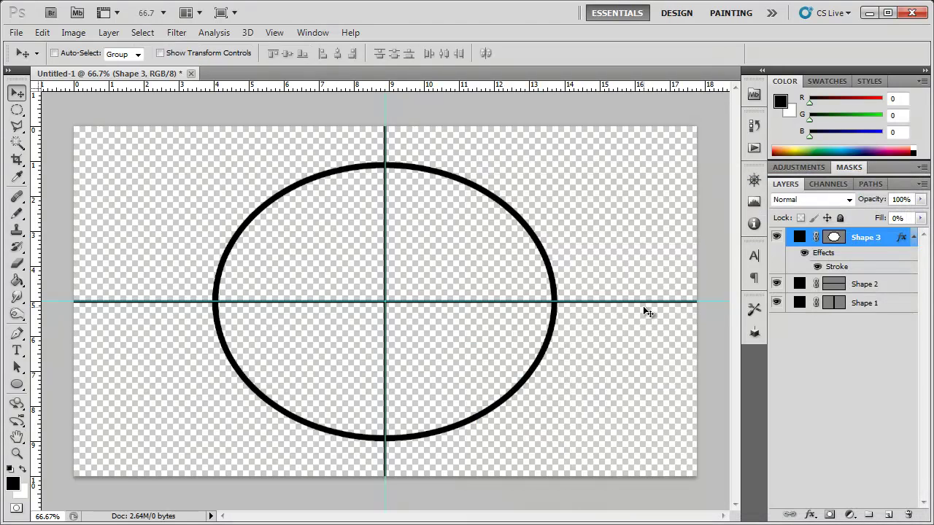
Step: Hide the guides, then merge Shape 1–3 into one layer renamed BG
{"action": "left_click", "coordinate": [275, 33]}
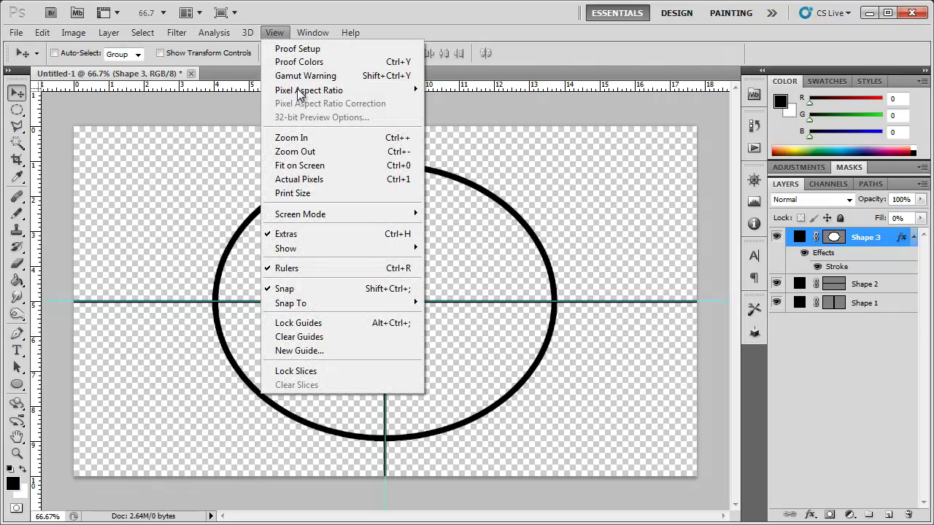
{"action": "left_click", "coordinate": [284, 233]}
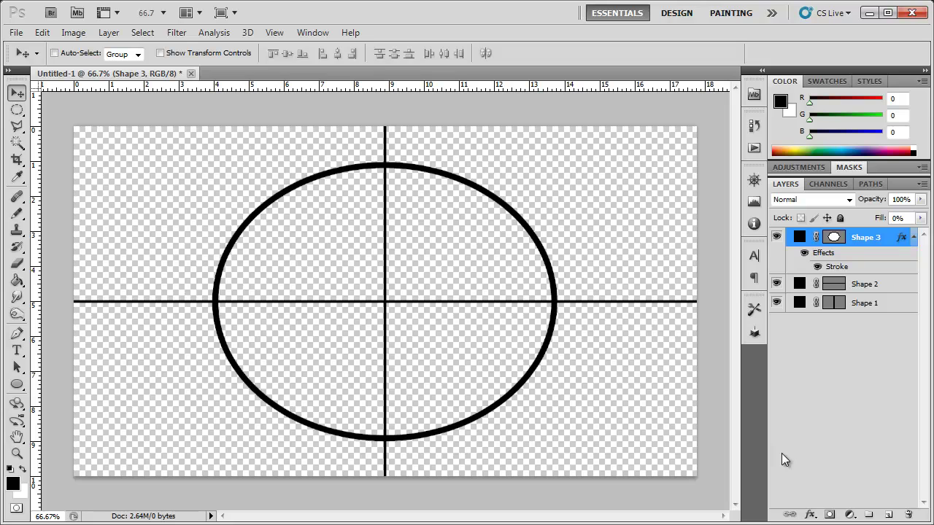
{"action": "left_click", "coordinate": [878, 308], "text": "shift"}
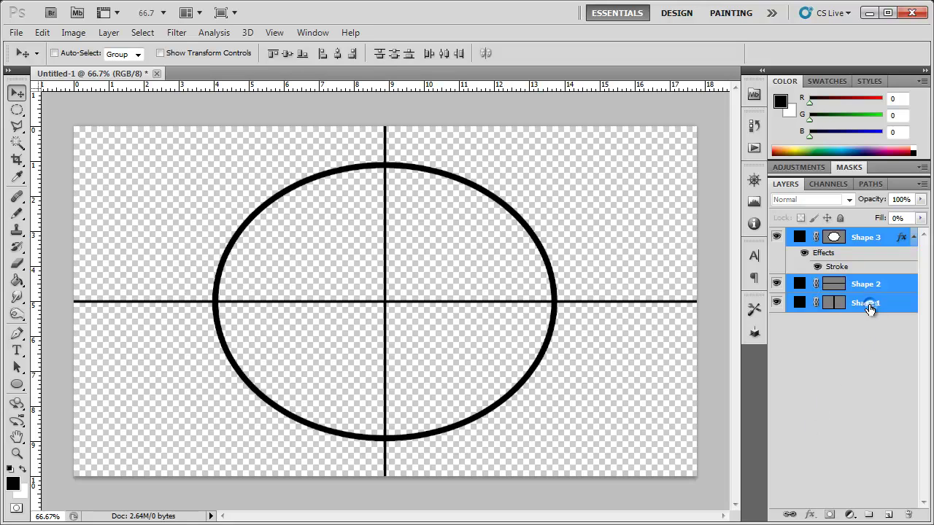
{"action": "right_click", "coordinate": [822, 309]}
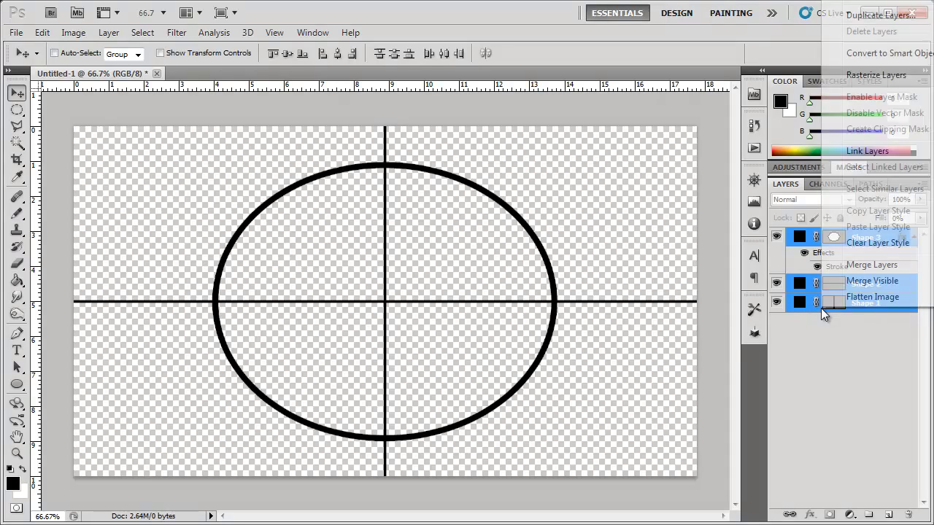
{"action": "left_click", "coordinate": [855, 265]}
{"action": "double_click", "coordinate": [834, 237]}
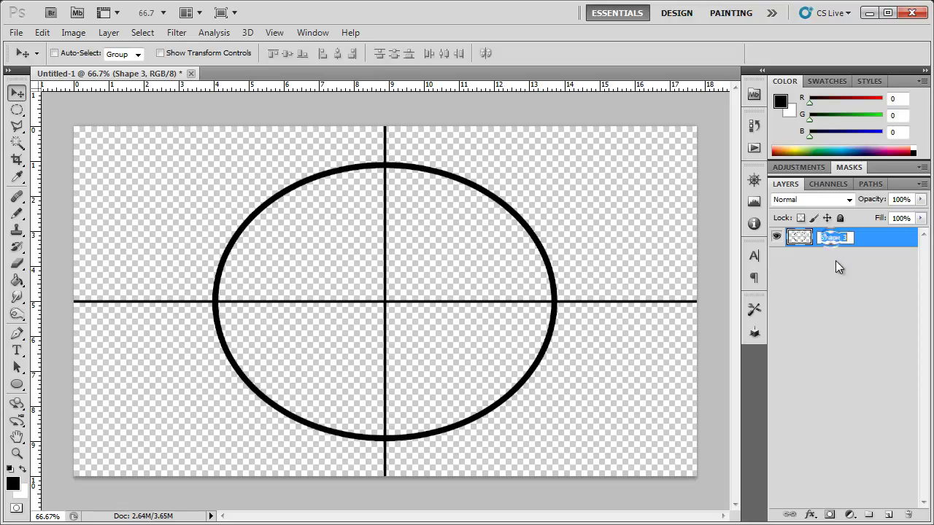
{"action": "type", "text": "BG"}
{"action": "key", "text": "Return"}
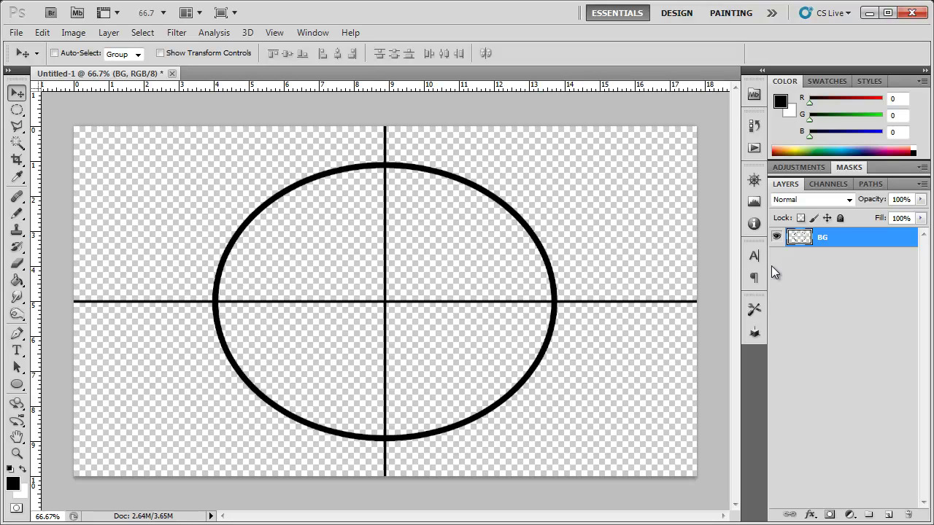
{"action": "left_click", "coordinate": [17, 350]}
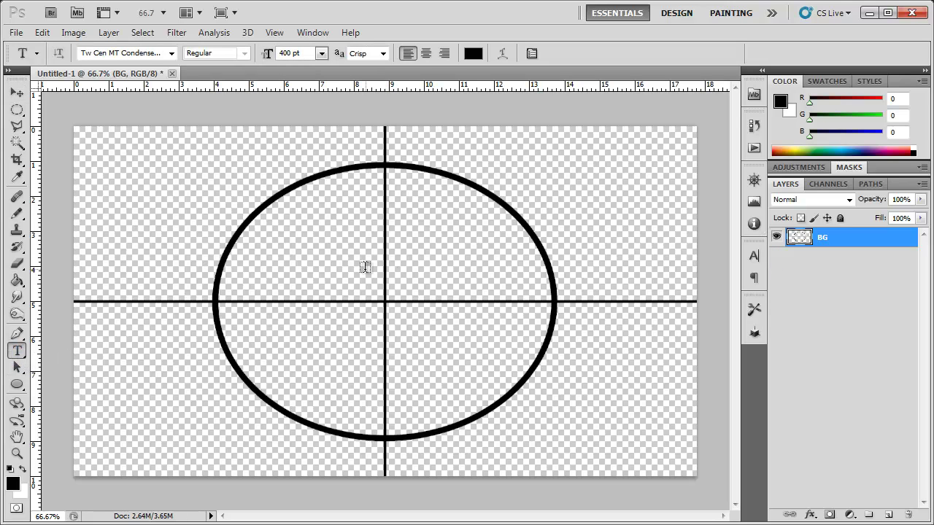
Step: Confirm Tw Cen MT at 400 pt in the Character panel and place a text cursor inside the circle
{"action": "left_click", "coordinate": [754, 255]}
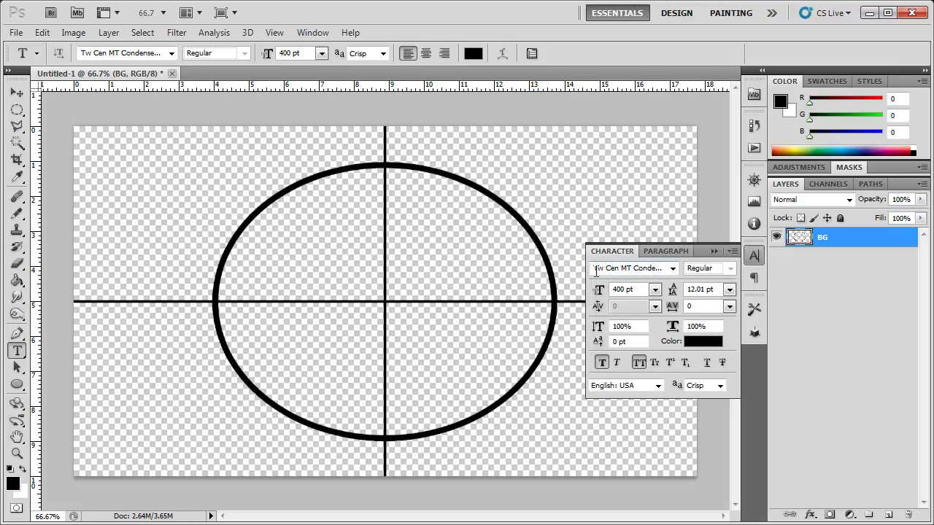
{"action": "left_click", "coordinate": [639, 269]}
{"action": "left_click", "coordinate": [672, 270]}
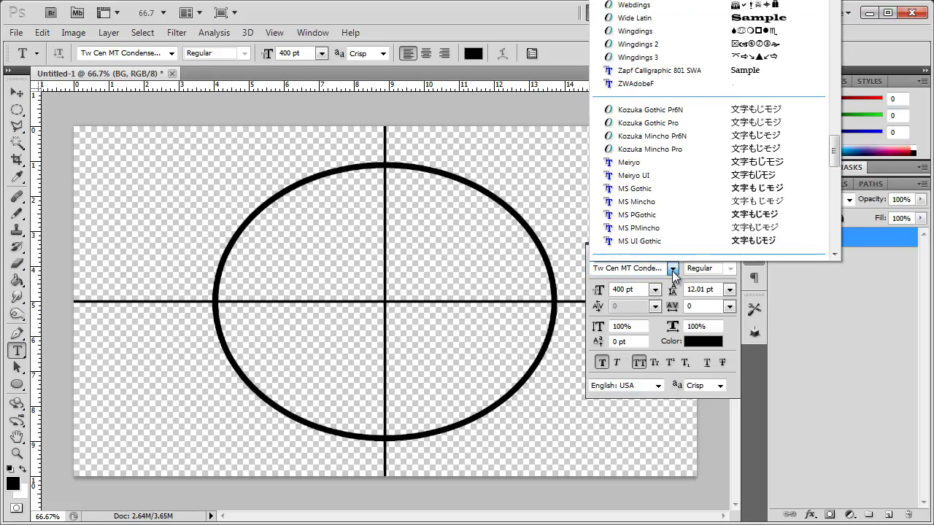
{"action": "left_click", "coordinate": [672, 271]}
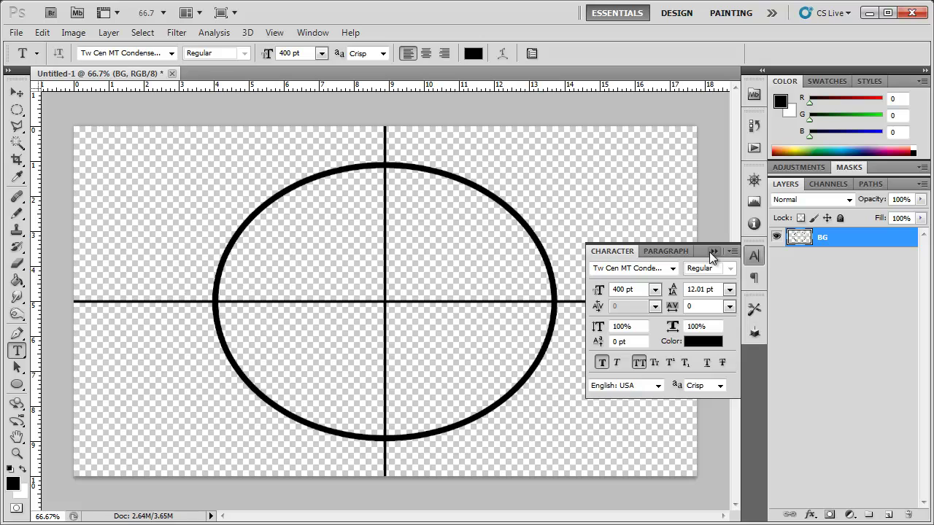
{"action": "left_click", "coordinate": [712, 251]}
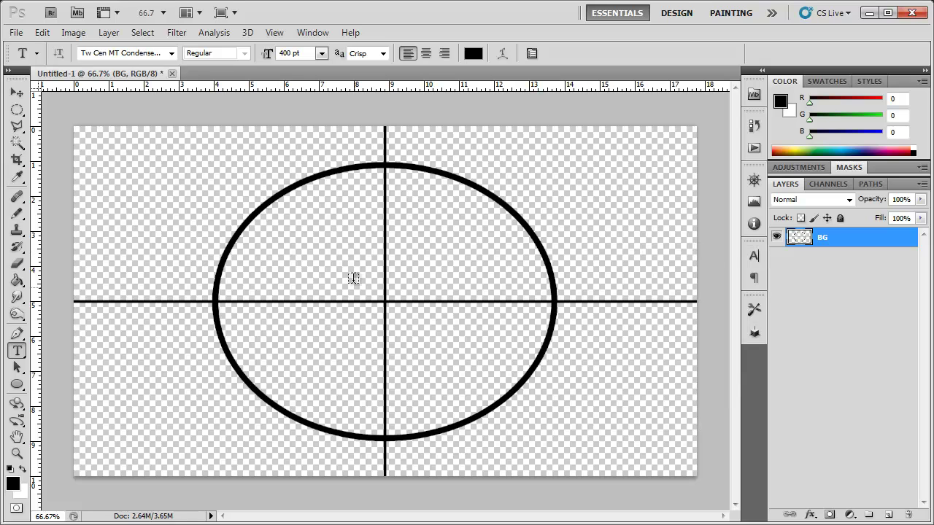
{"action": "left_click", "coordinate": [333, 280]}
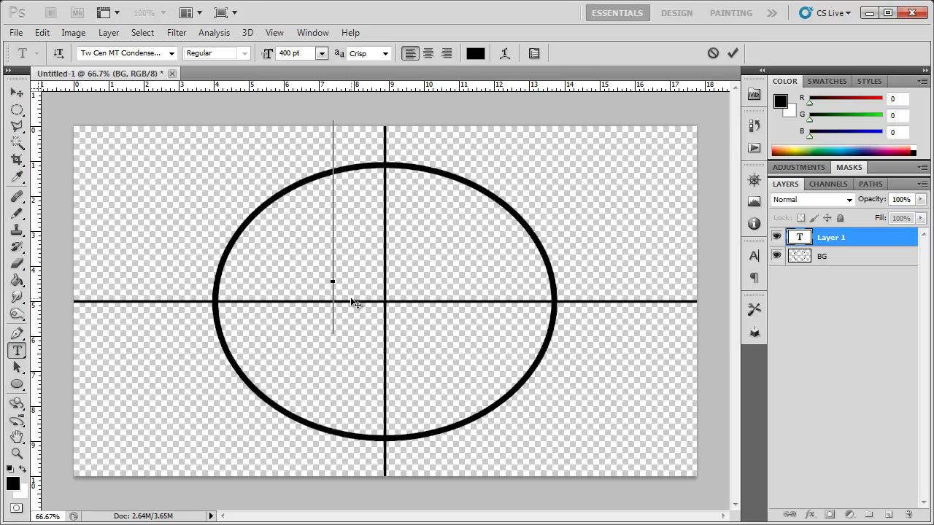
Step: Type 10 and centre it vertically and horizontally on the BG layer
{"action": "type", "text": "10"}
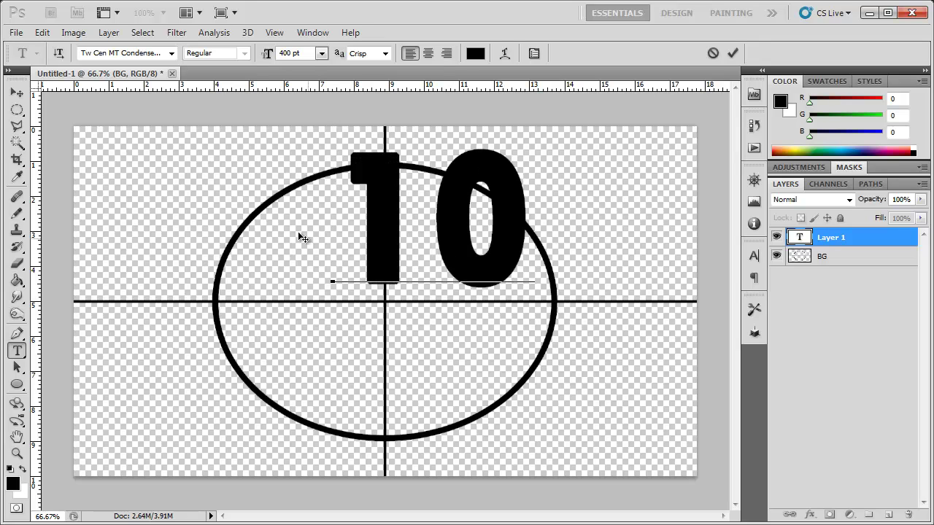
{"action": "left_click", "coordinate": [17, 92]}
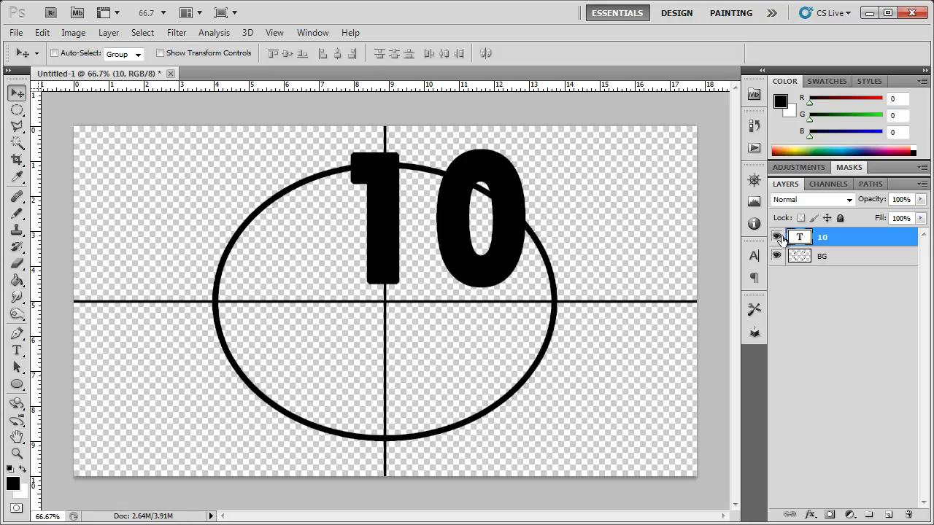
{"action": "left_click", "coordinate": [848, 261], "text": "shift"}
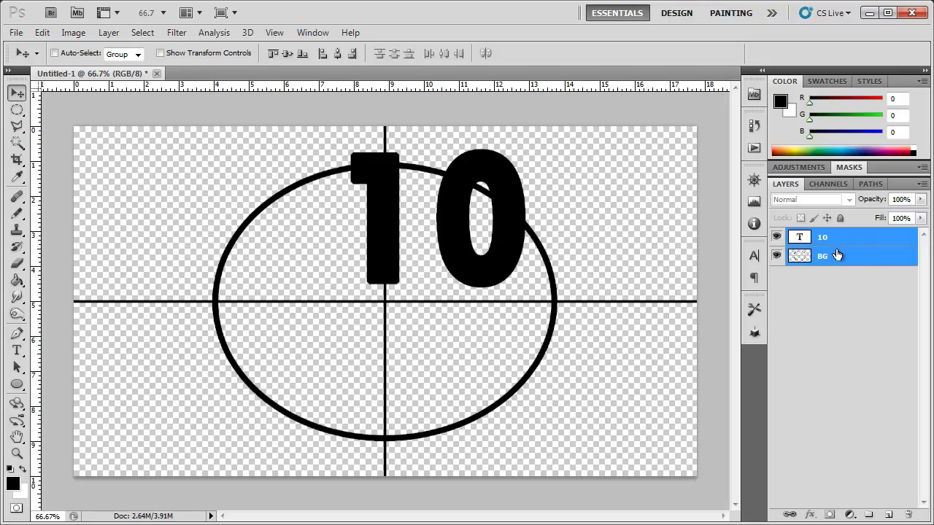
{"action": "left_click", "coordinate": [286, 58]}
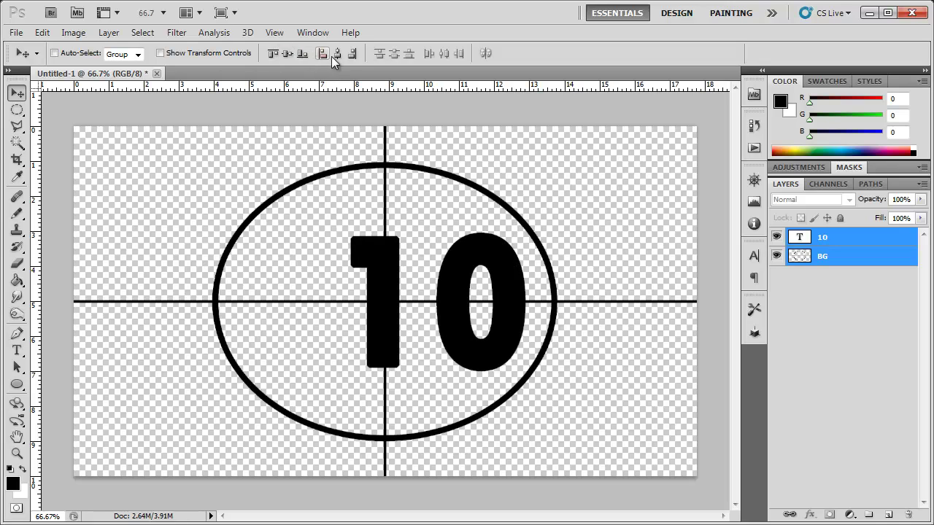
{"action": "left_click", "coordinate": [337, 57]}
{"action": "key", "text": "alt+period"}
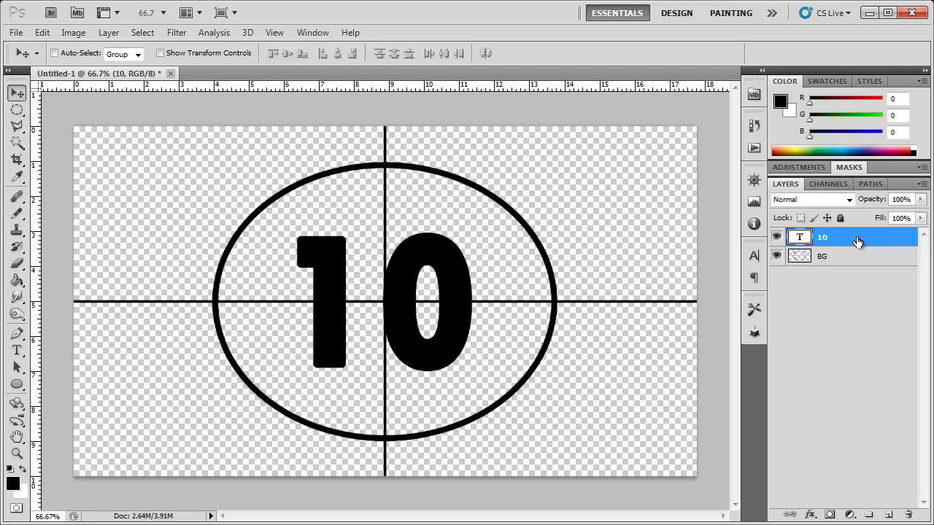
{"action": "key", "text": "ctrl+j"}
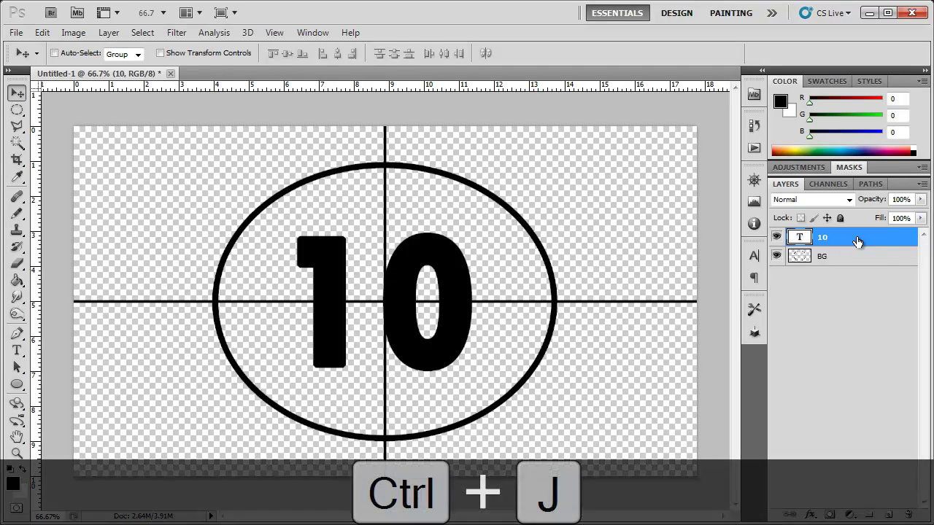
Step: Duplicate the 10 layer up to '10 copy 8' and hide all copies plus the original
{"action": "key", "text": "ctrl+j"}
{"action": "key", "text": "ctrl+j"}
{"action": "key", "text": "ctrl+j"}
{"action": "key", "text": "ctrl+j"}
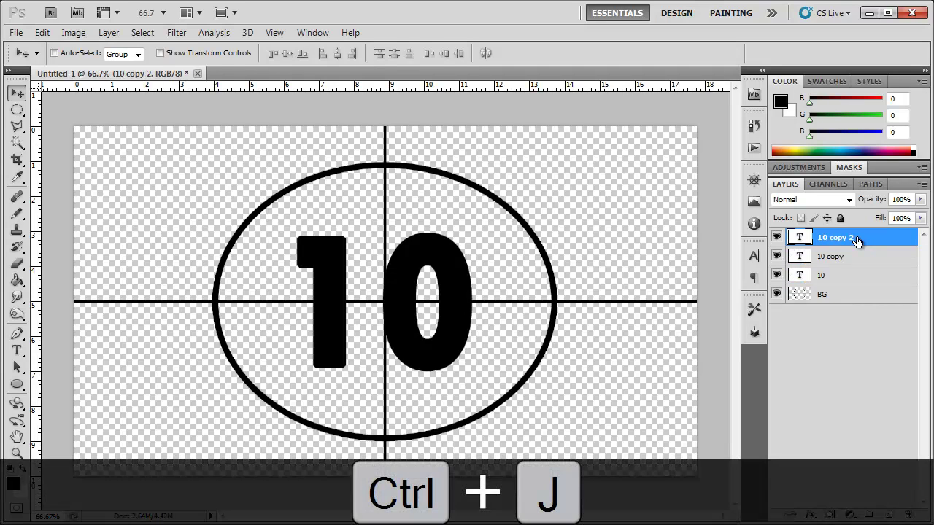
{"action": "key", "text": "ctrl+j"}
{"action": "key", "text": "ctrl+j"}
{"action": "key", "text": "ctrl+j"}
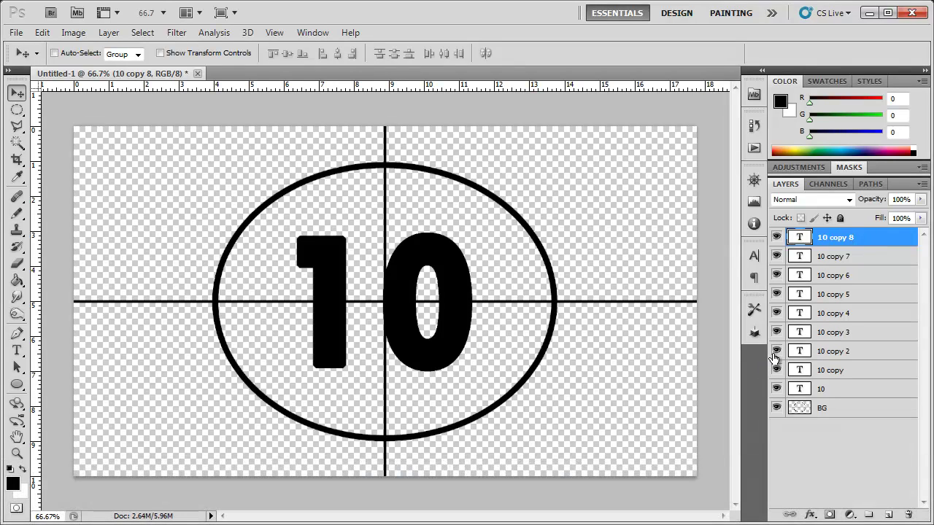
{"action": "left_click_drag", "start_coordinate": [776, 355], "coordinate": [776, 237]}
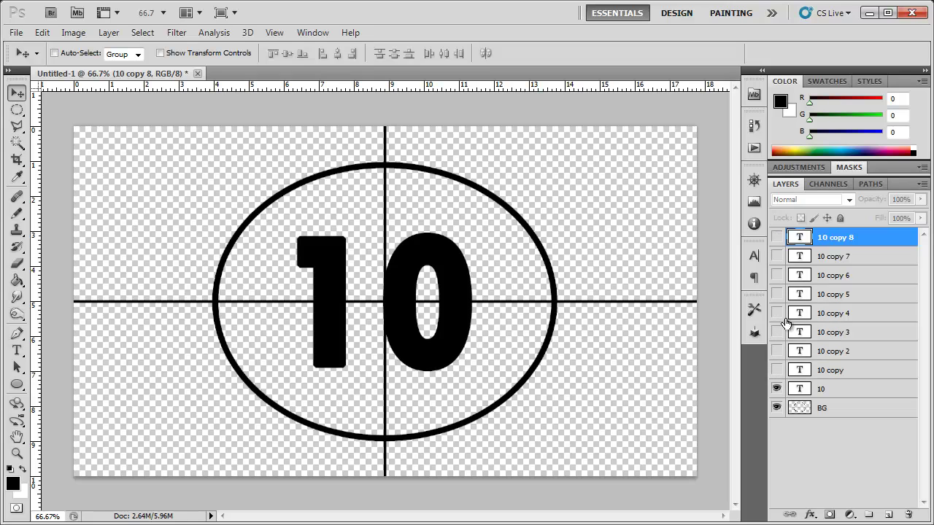
{"action": "left_click", "coordinate": [776, 389]}
{"action": "left_click", "coordinate": [861, 389]}
{"action": "key", "text": "t"}
{"action": "left_click", "coordinate": [776, 389]}
{"action": "left_click", "coordinate": [776, 389]}
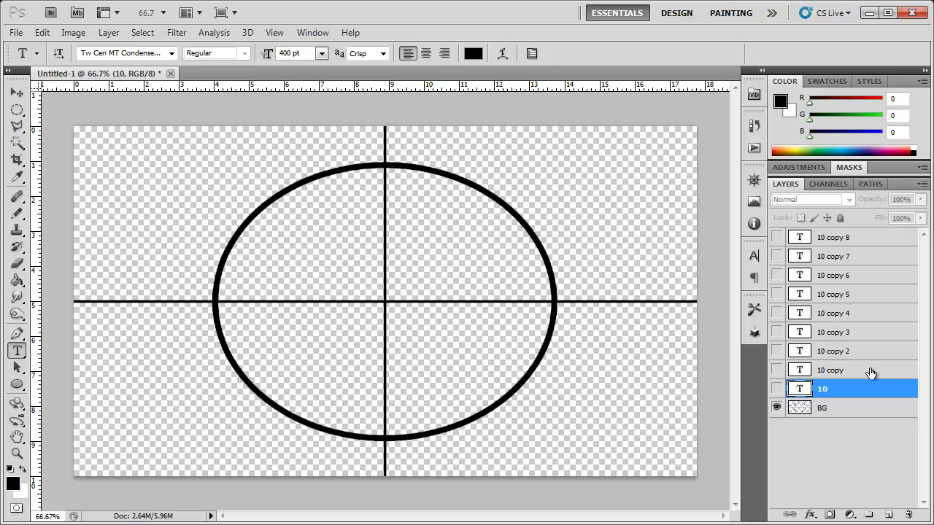
Step: Show the '10 copy' layer and retype its text as 9
{"action": "left_click", "coordinate": [842, 372]}
{"action": "left_click", "coordinate": [776, 370]}
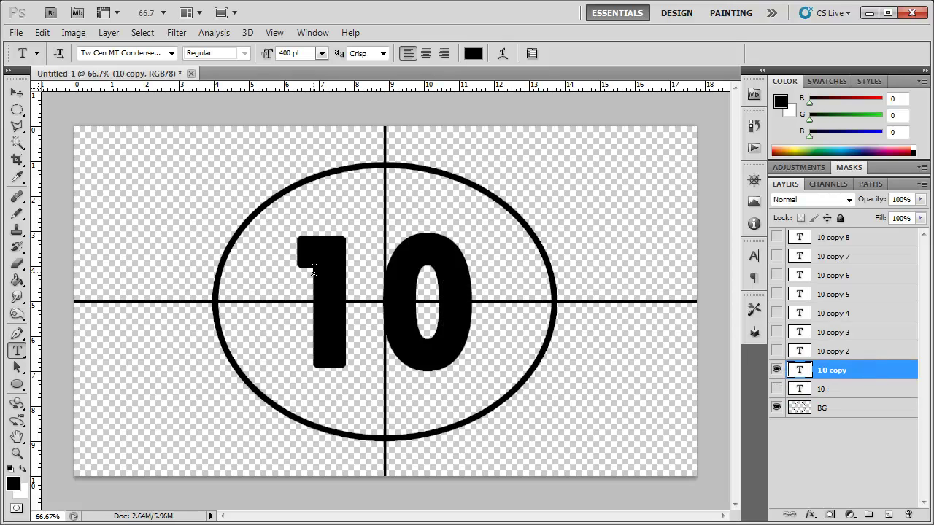
{"action": "key", "text": "v"}
{"action": "key", "text": "t"}
{"action": "left_click_drag", "start_coordinate": [315, 298], "coordinate": [489, 312]}
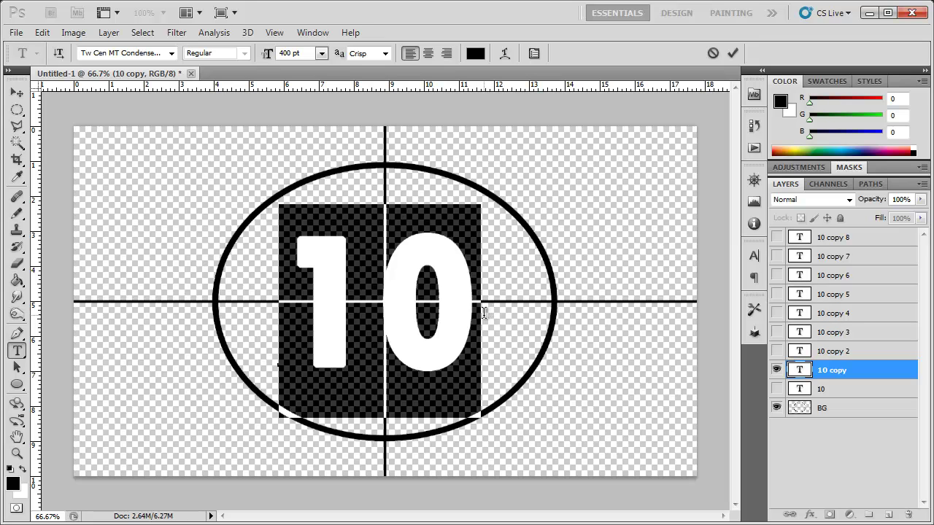
{"action": "type", "text": "8"}
{"action": "key", "text": "BackSpace"}
{"action": "type", "text": "9"}
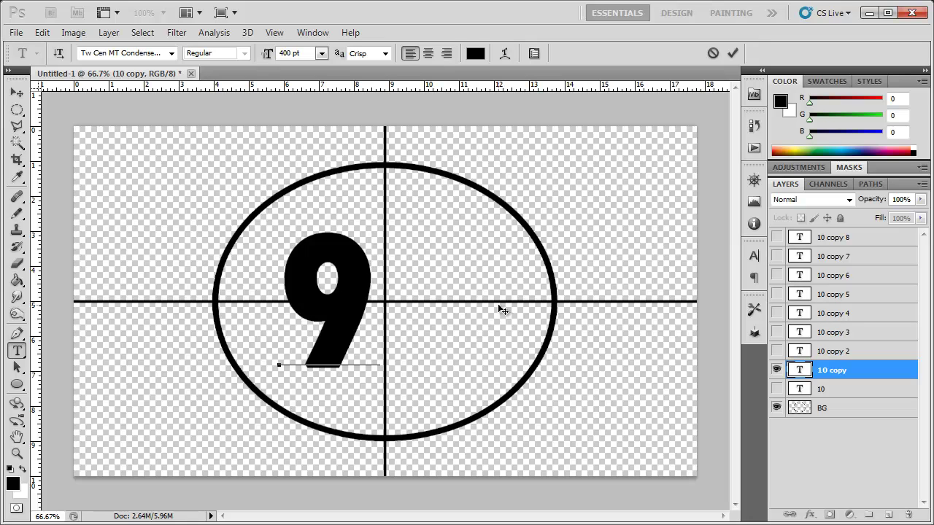
{"action": "key", "text": "ctrl+Return"}
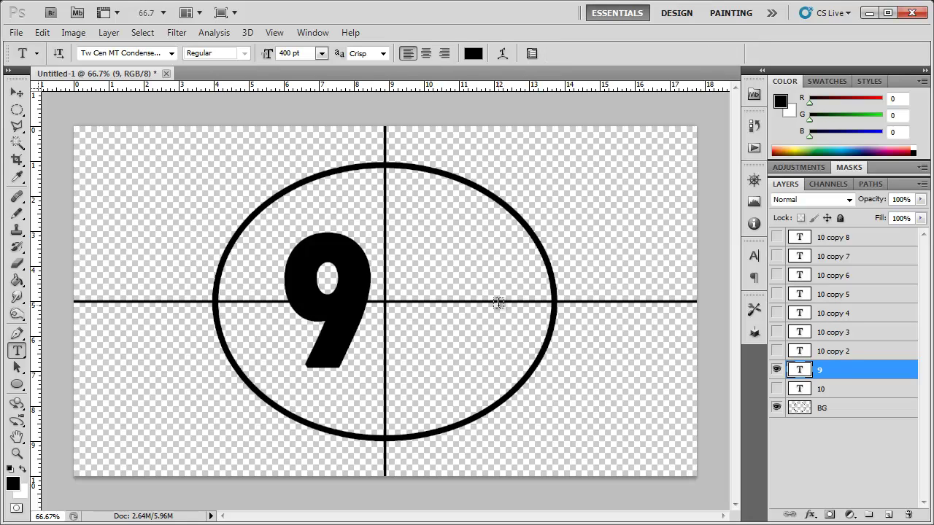
Step: Change '10 copy 2' and '10 copy 3' to 8 and 7, hiding each when finished
{"action": "left_click", "coordinate": [833, 354]}
{"action": "left_click", "coordinate": [777, 369]}
{"action": "left_click", "coordinate": [776, 351]}
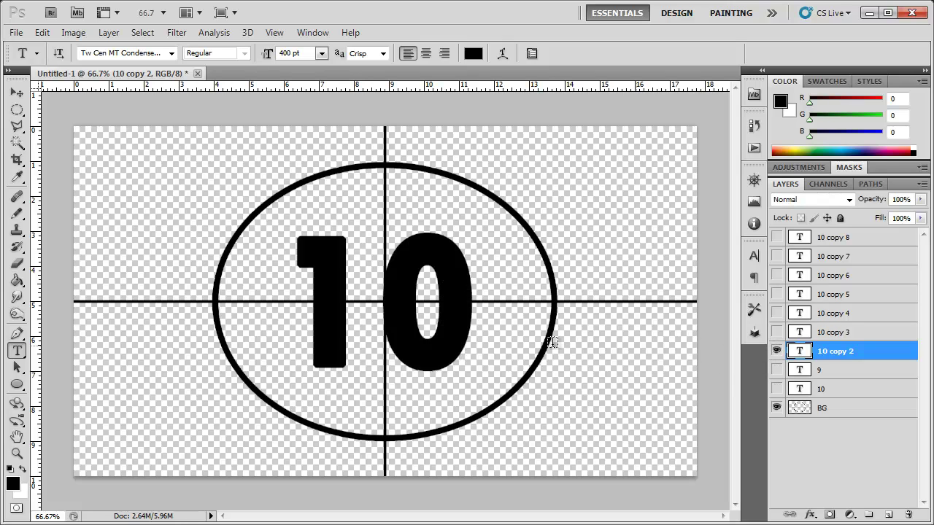
{"action": "left_click_drag", "start_coordinate": [472, 314], "coordinate": [291, 297]}
{"action": "type", "text": "8"}
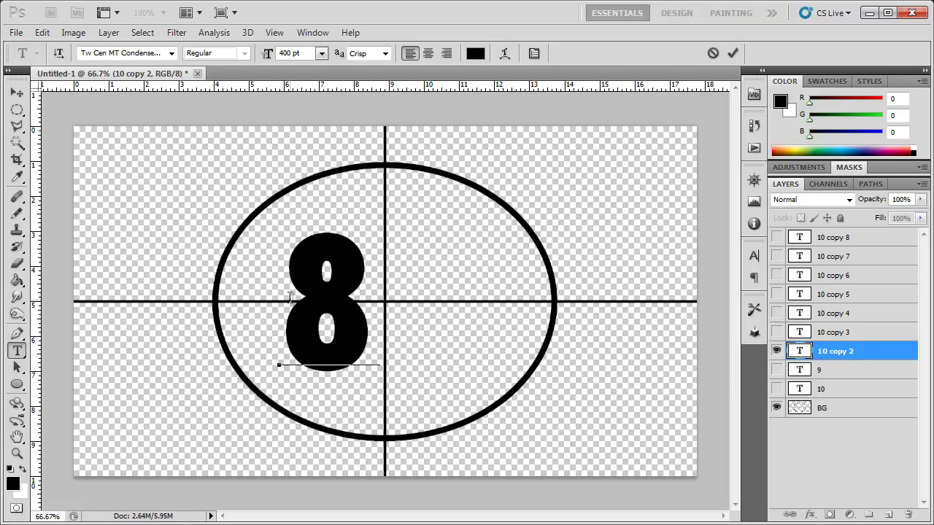
{"action": "key", "text": "ctrl+Return"}
{"action": "left_click", "coordinate": [777, 351]}
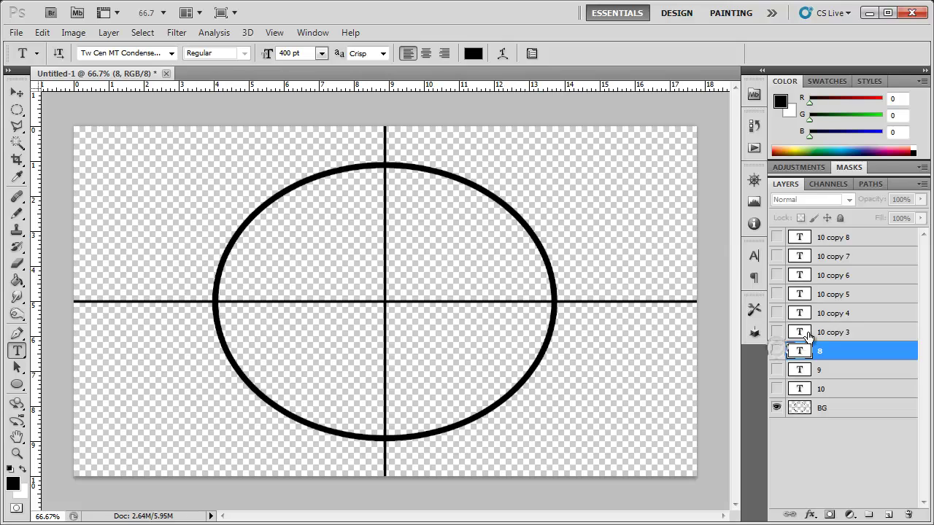
{"action": "left_click", "coordinate": [817, 333]}
{"action": "left_click", "coordinate": [776, 332]}
{"action": "left_click_drag", "start_coordinate": [471, 309], "coordinate": [257, 276]}
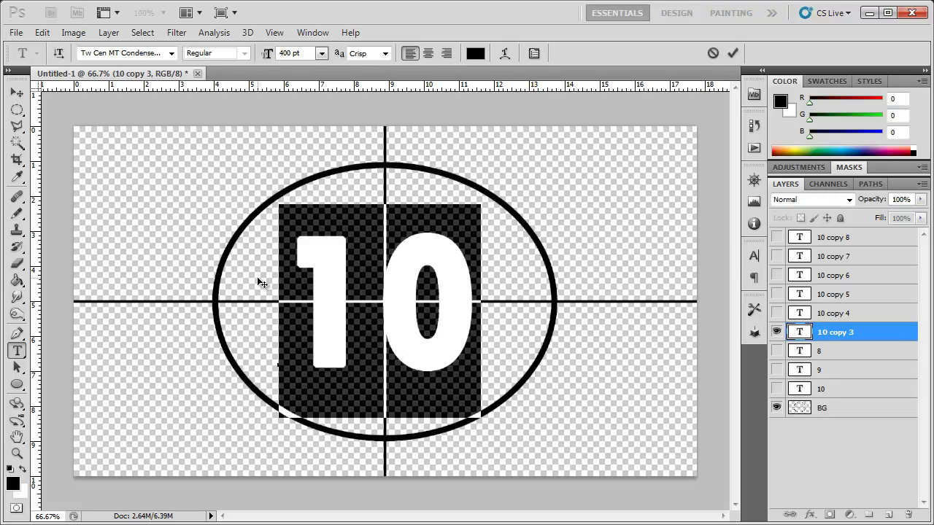
{"action": "type", "text": "7"}
{"action": "key", "text": "ctrl+Return"}
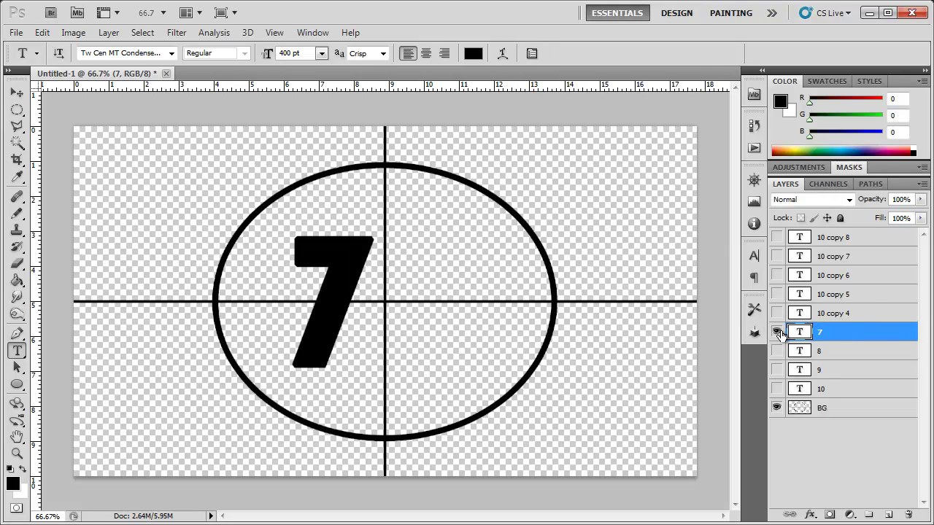
{"action": "left_click", "coordinate": [777, 332]}
Step: Change '10 copy 4' and '10 copy 5' to 6 and 5, hiding each when finished
{"action": "left_click", "coordinate": [825, 313]}
{"action": "left_click", "coordinate": [776, 313]}
{"action": "left_click_drag", "start_coordinate": [473, 310], "coordinate": [258, 271]}
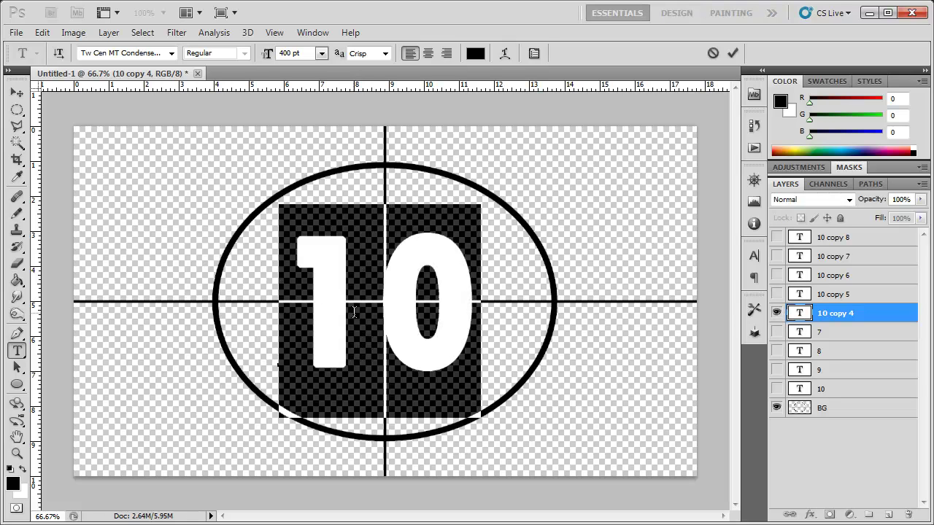
{"action": "type", "text": "6"}
{"action": "key", "text": "ctrl+Return"}
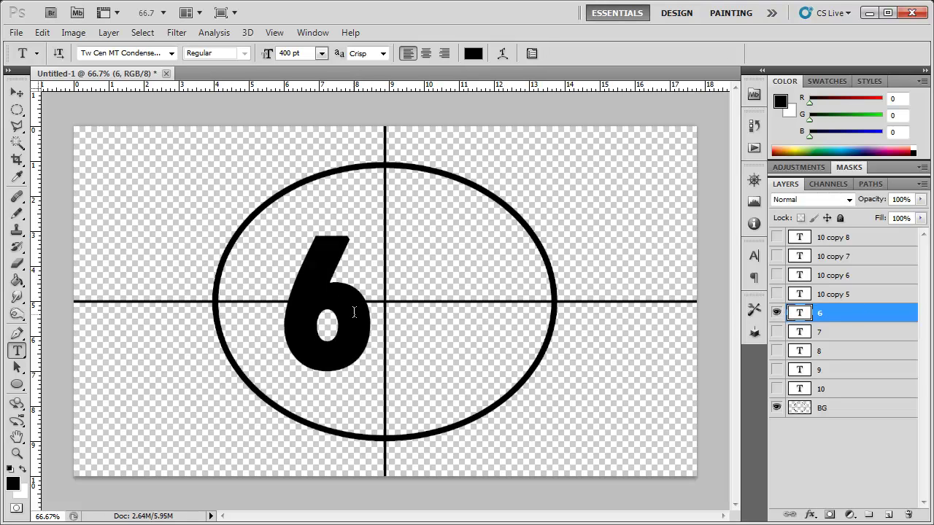
{"action": "left_click", "coordinate": [777, 313]}
{"action": "left_click", "coordinate": [824, 294]}
{"action": "left_click", "coordinate": [776, 294]}
{"action": "left_click_drag", "start_coordinate": [448, 298], "coordinate": [273, 292]}
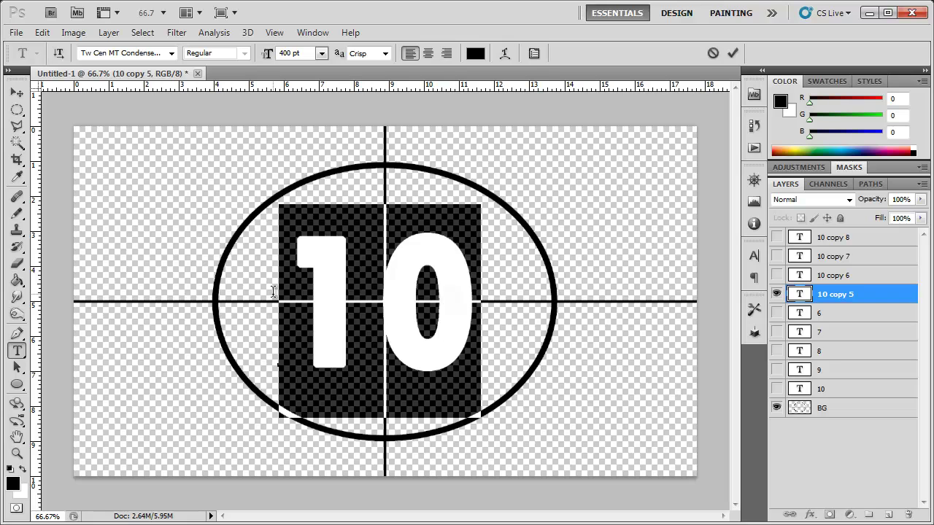
{"action": "type", "text": "5"}
{"action": "key", "text": "ctrl+Return"}
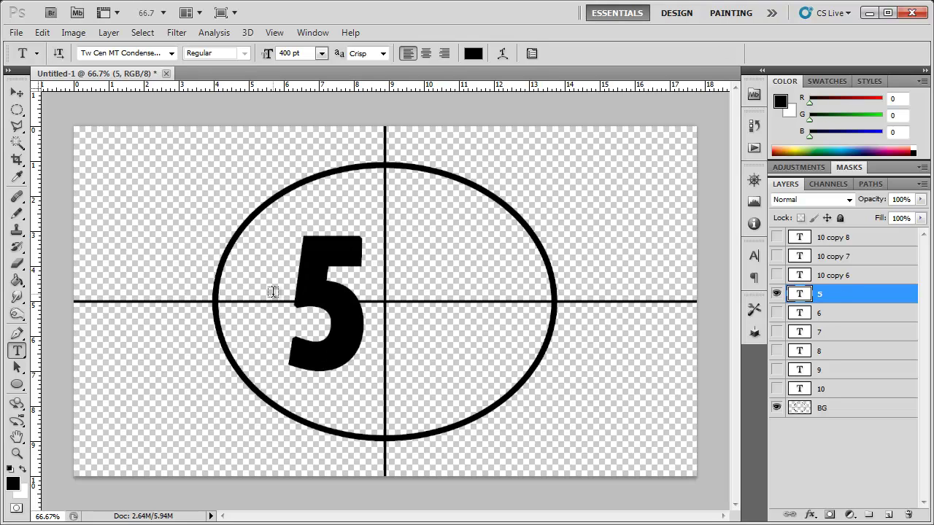
{"action": "left_click", "coordinate": [825, 276]}
Step: Change '10 copy 6' and '10 copy 7' to 4 and 3, hiding each when finished
{"action": "left_click", "coordinate": [776, 294]}
{"action": "left_click", "coordinate": [776, 275]}
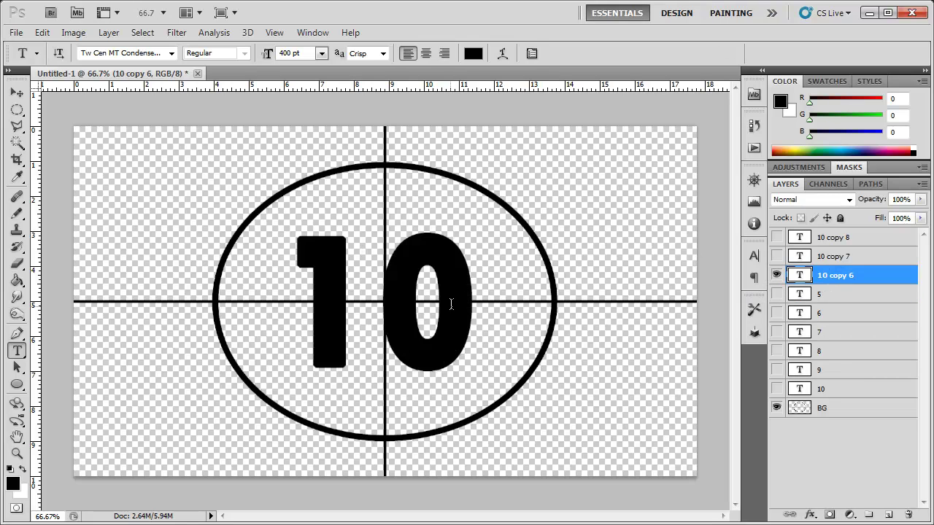
{"action": "left_click_drag", "start_coordinate": [451, 305], "coordinate": [216, 289]}
{"action": "type", "text": "47"}
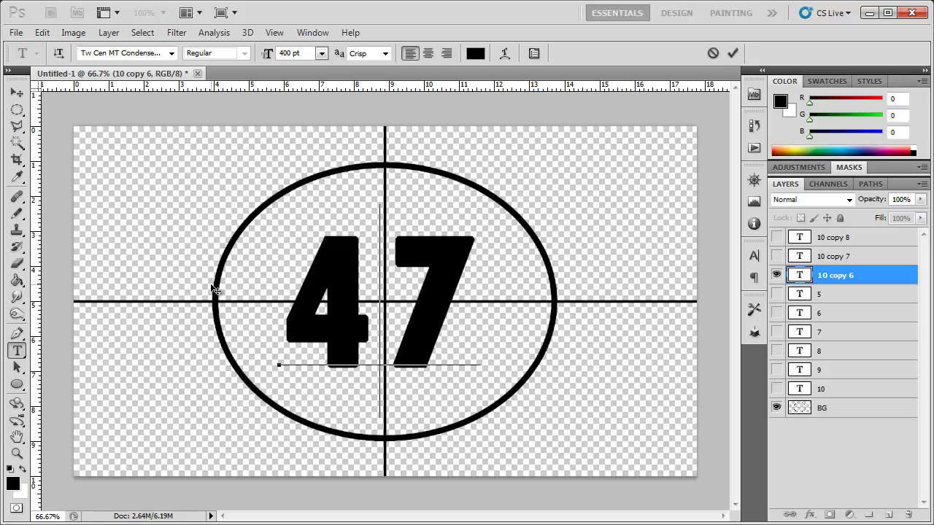
{"action": "key", "text": "BackSpace"}
{"action": "left_click", "coordinate": [777, 275]}
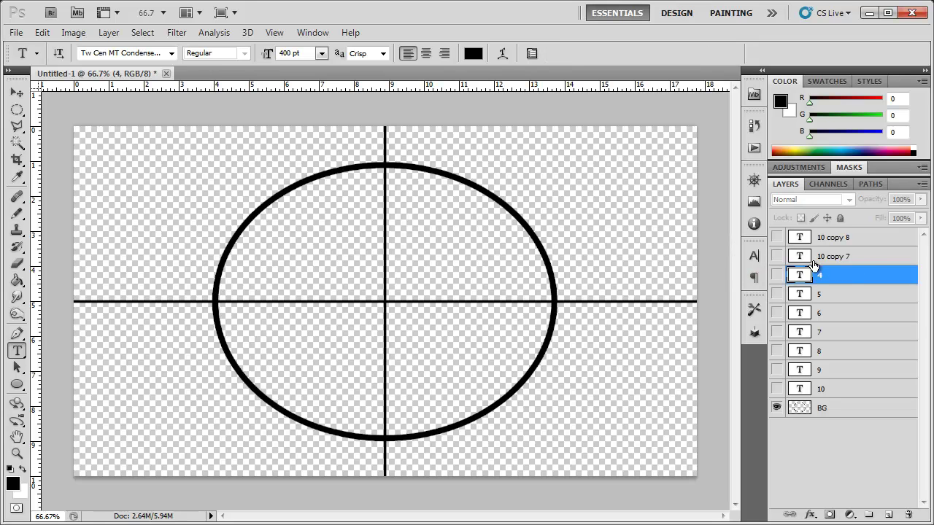
{"action": "left_click", "coordinate": [820, 263]}
{"action": "left_click", "coordinate": [776, 256]}
{"action": "left_click_drag", "start_coordinate": [474, 290], "coordinate": [284, 283]}
{"action": "type", "text": "3"}
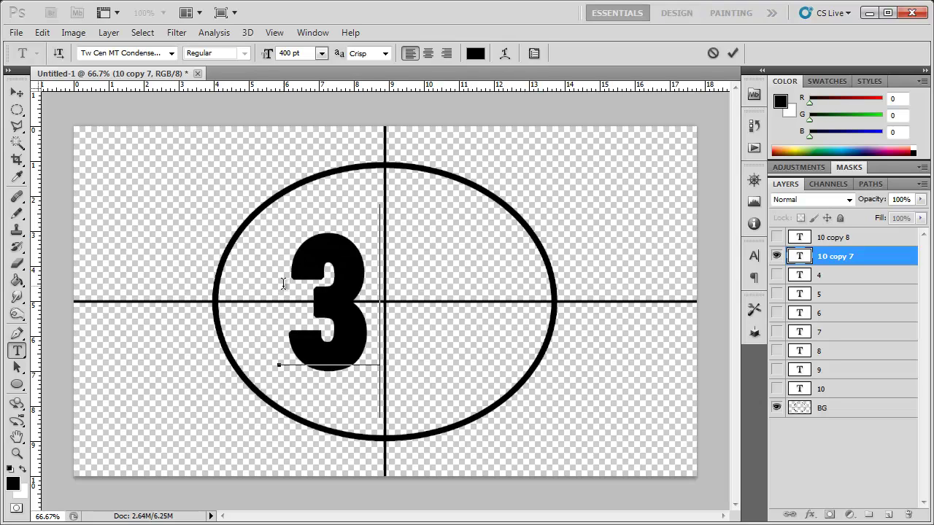
{"action": "left_click", "coordinate": [777, 255]}
Step: Change '10 copy 8' to 2, then make layers 3 through 10 visible again
{"action": "left_click", "coordinate": [824, 237]}
{"action": "left_click", "coordinate": [777, 237]}
{"action": "left_click_drag", "start_coordinate": [475, 305], "coordinate": [202, 312]}
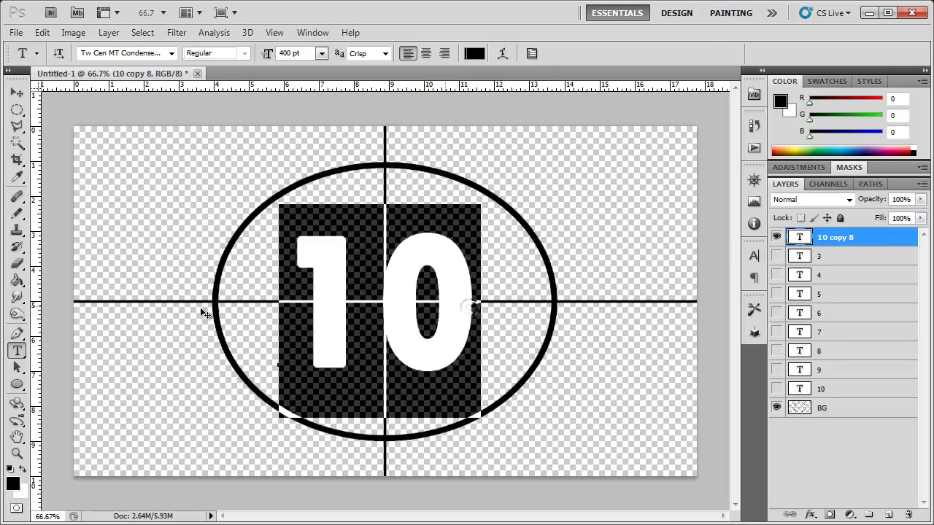
{"action": "type", "text": "2"}
{"action": "key", "text": "ctrl+Return"}
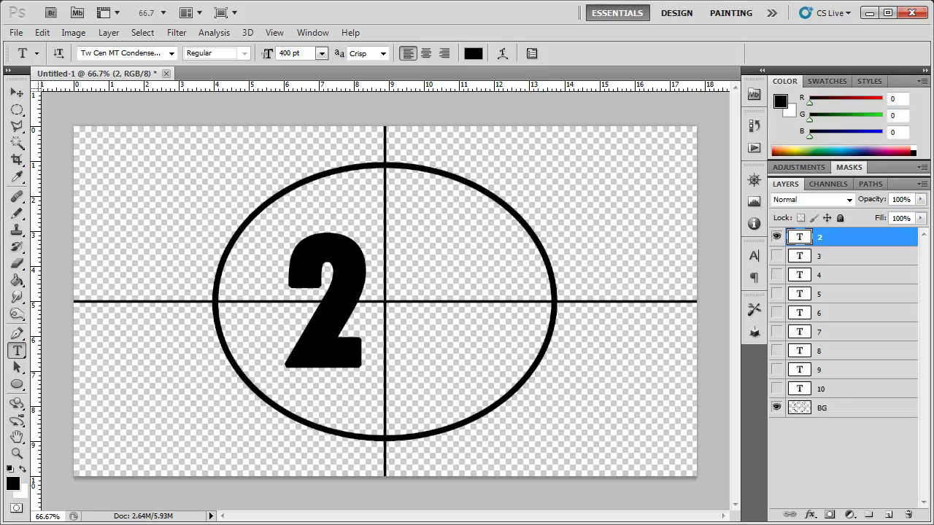
{"action": "left_click", "coordinate": [25, 93]}
{"action": "left_click_drag", "start_coordinate": [776, 256], "coordinate": [776, 384]}
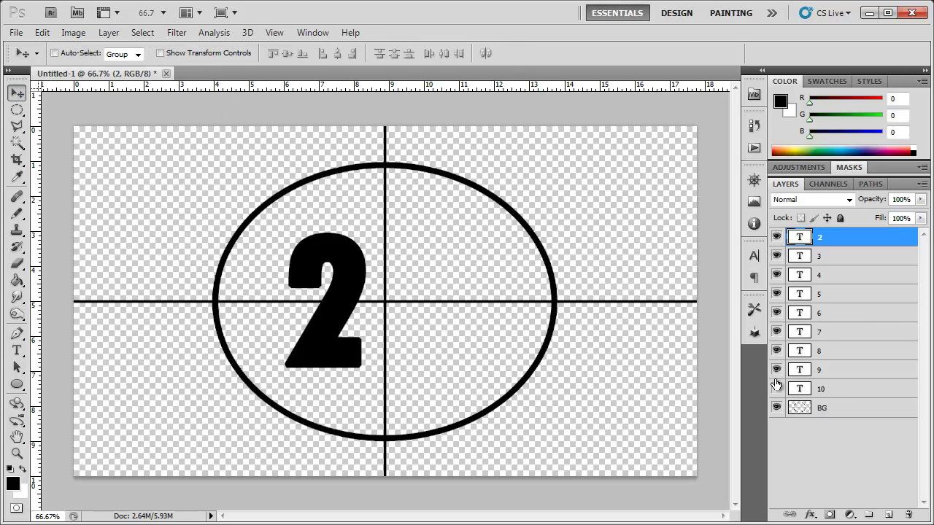
Step: Align number layers 2–10 with BG on vertical and horizontal centres, then deselect all layers
{"action": "left_click", "coordinate": [825, 390], "text": "shift"}
{"action": "left_click", "coordinate": [833, 415], "text": "shift"}
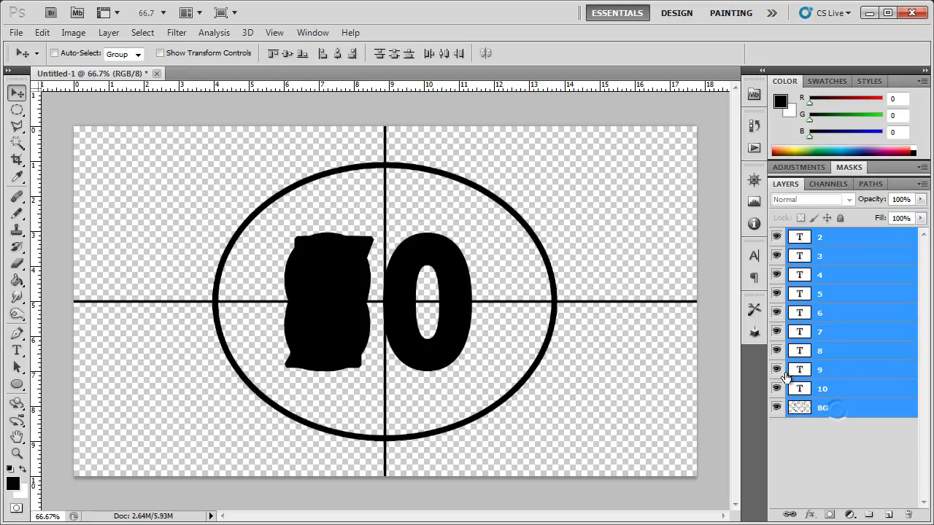
{"action": "left_click", "coordinate": [288, 56]}
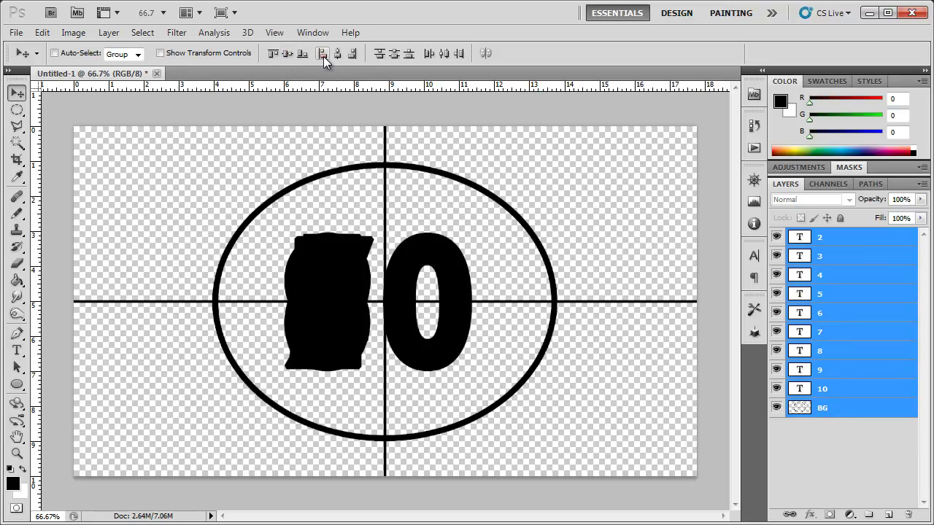
{"action": "left_click", "coordinate": [337, 55]}
{"action": "left_click", "coordinate": [864, 476]}
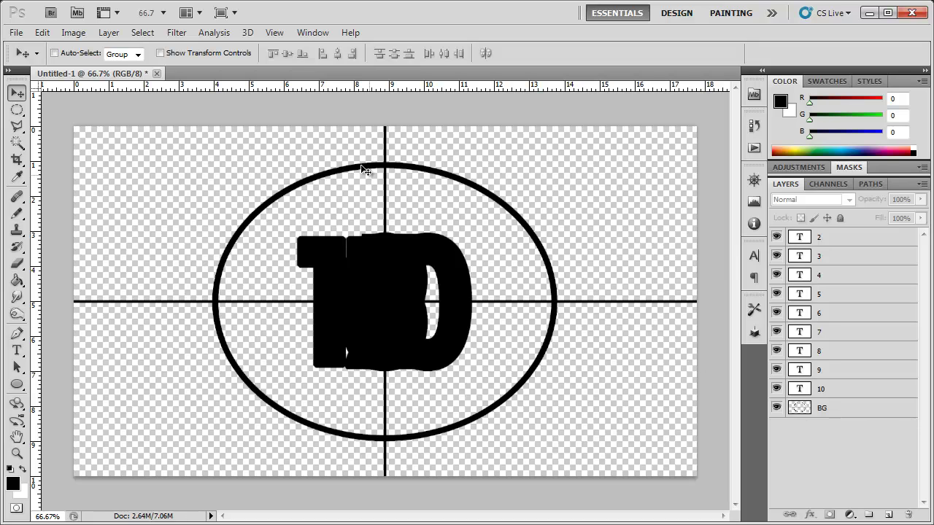
{"action": "left_click", "coordinate": [16, 32]}
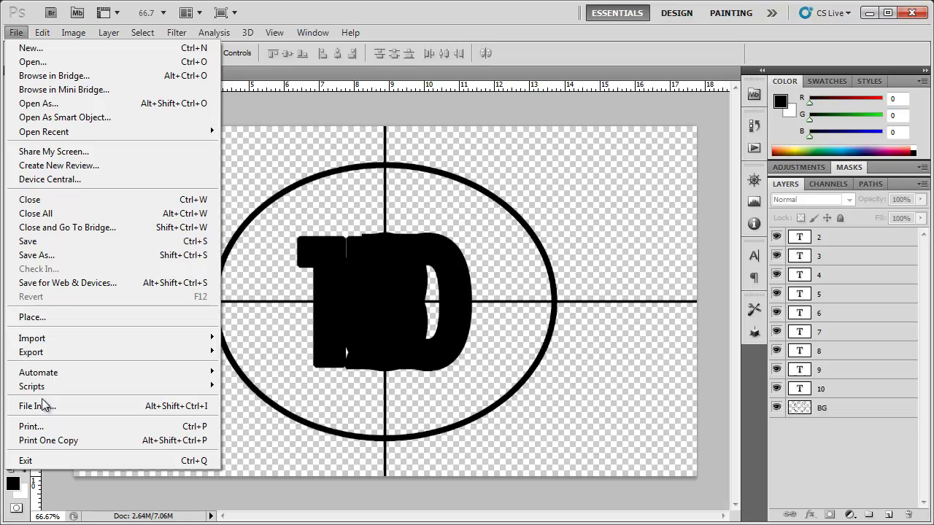
Step: Run Export Layers to Files as PSD, prefix Countdown, into Desktop\Countdown
{"action": "mouse_move", "coordinate": [51, 388]}
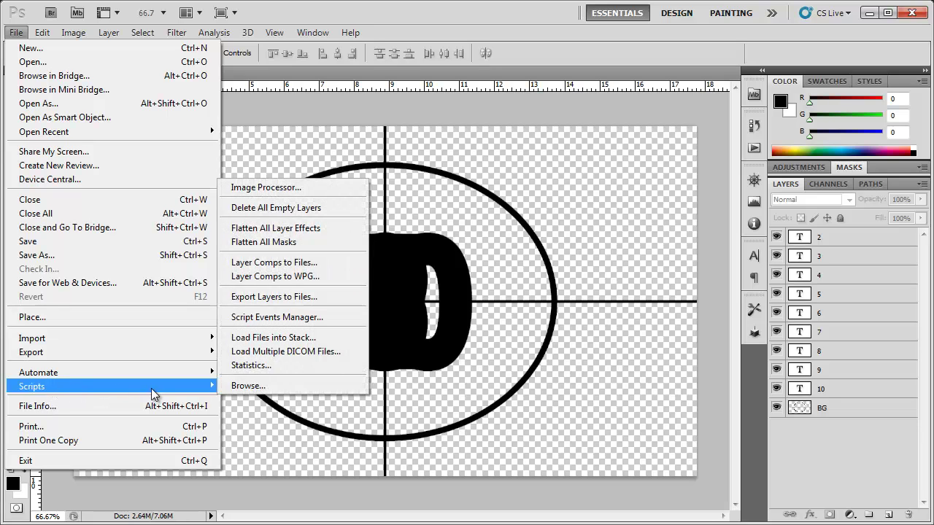
{"action": "left_click", "coordinate": [283, 297]}
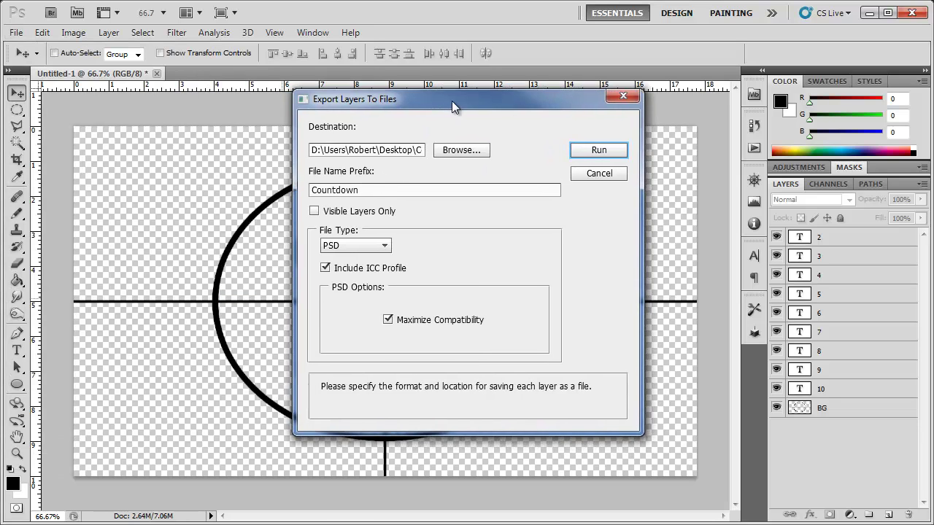
{"action": "left_click_drag", "start_coordinate": [451, 101], "coordinate": [435, 119]}
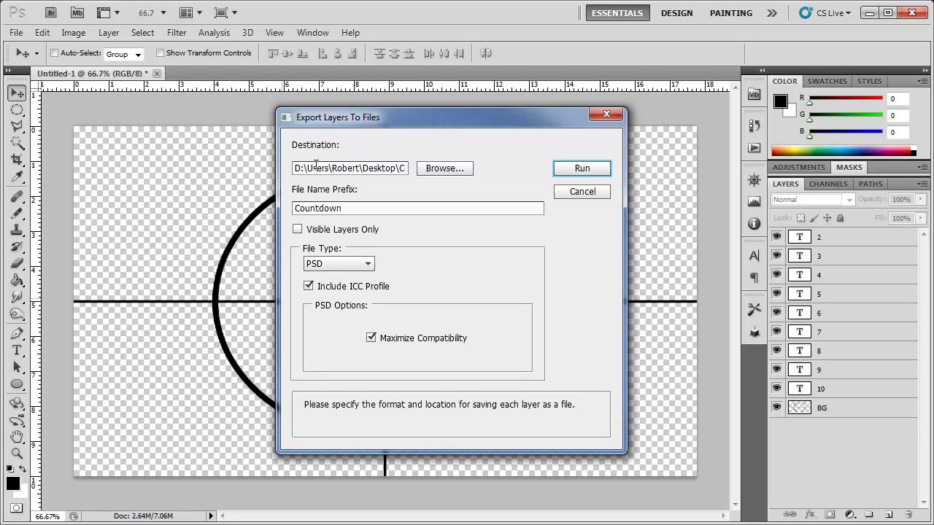
{"action": "left_click_drag", "start_coordinate": [313, 173], "coordinate": [441, 168]}
{"action": "left_click", "coordinate": [387, 167]}
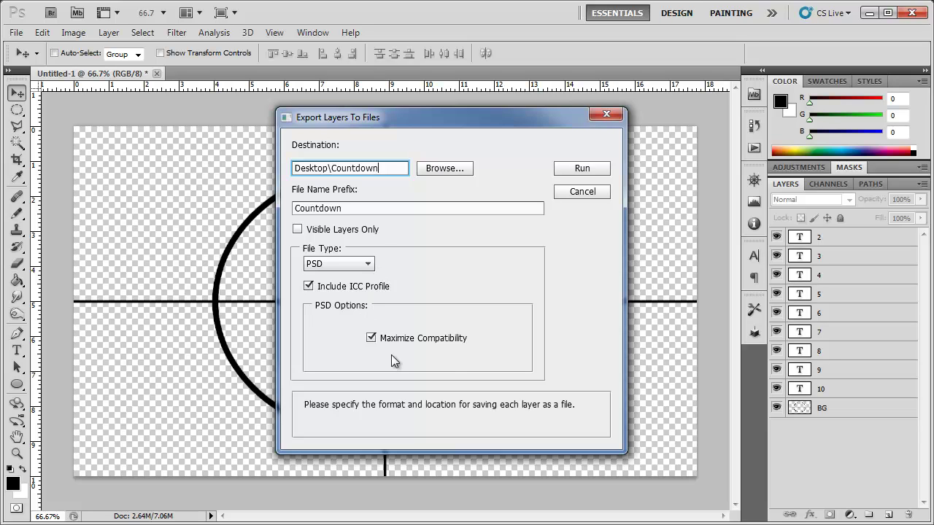
{"action": "left_click", "coordinate": [586, 168]}
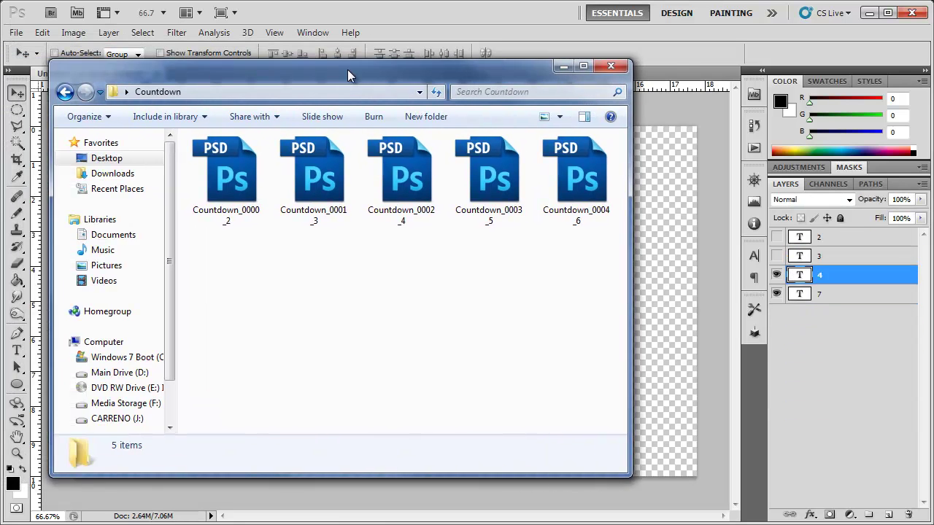
Step: Dismiss the export success message and minimize Photoshop
{"action": "left_click_drag", "start_coordinate": [347, 70], "coordinate": [388, 111]}
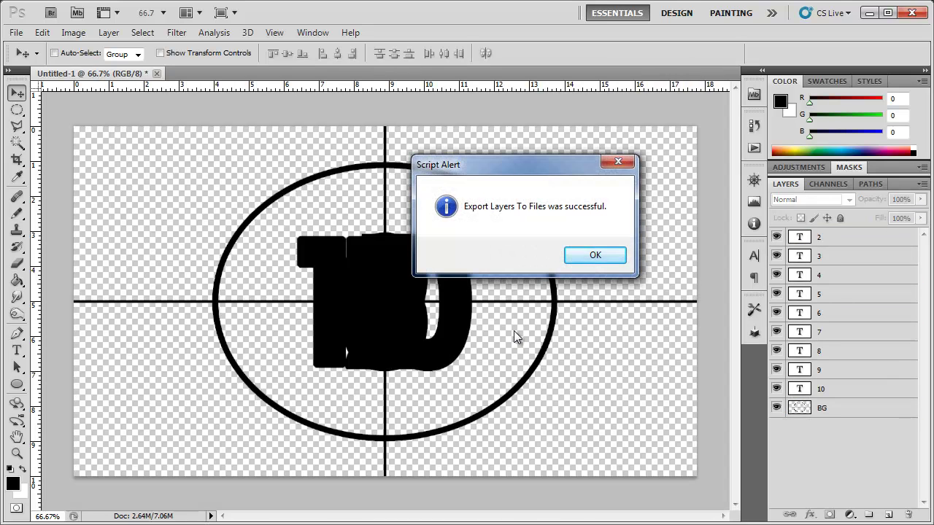
{"action": "left_click", "coordinate": [599, 262]}
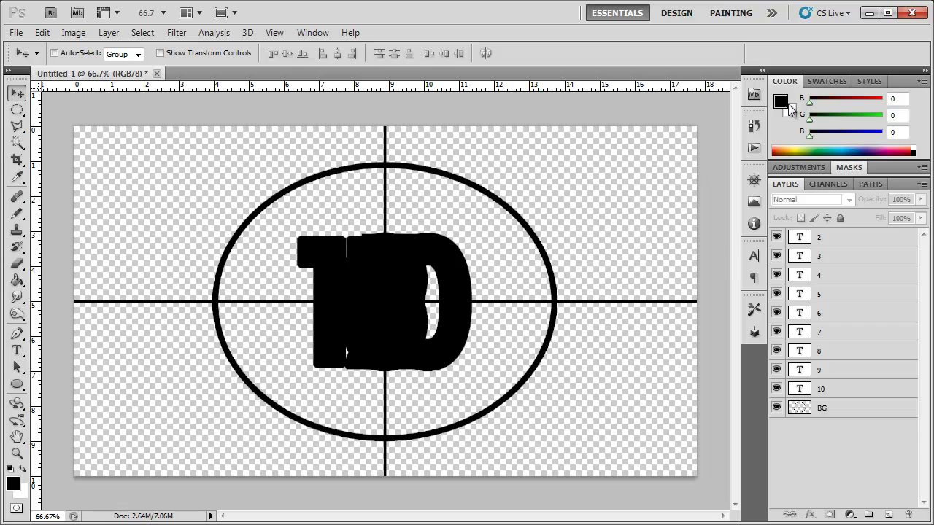
{"action": "left_click", "coordinate": [869, 12]}
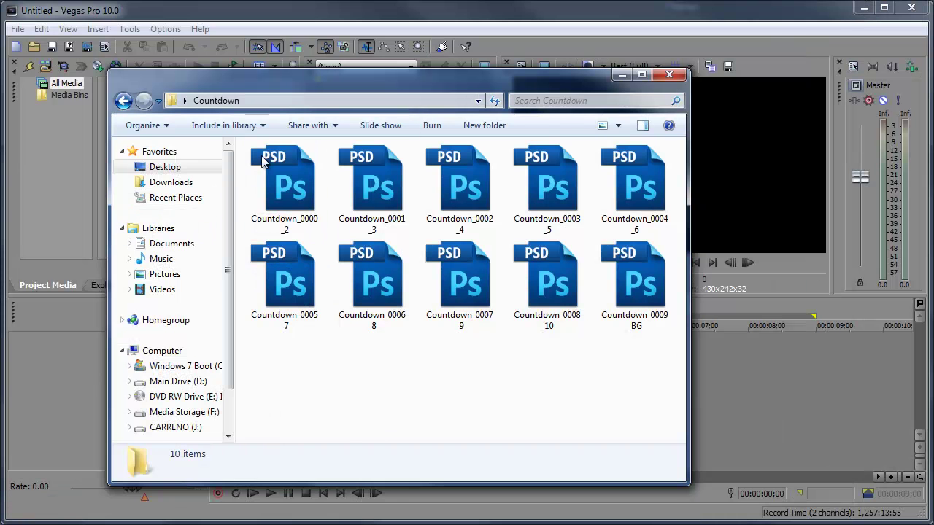
Step: Drag all the Countdown PSD files from the Countdown folder into Vegas Project Media
{"action": "left_click_drag", "start_coordinate": [410, 86], "coordinate": [581, 101]}
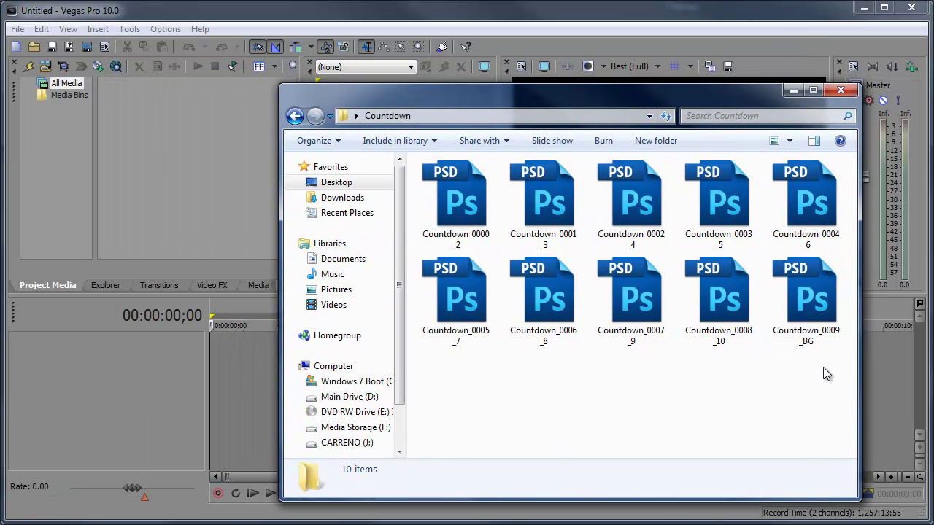
{"action": "left_click_drag", "start_coordinate": [835, 374], "coordinate": [158, 151]}
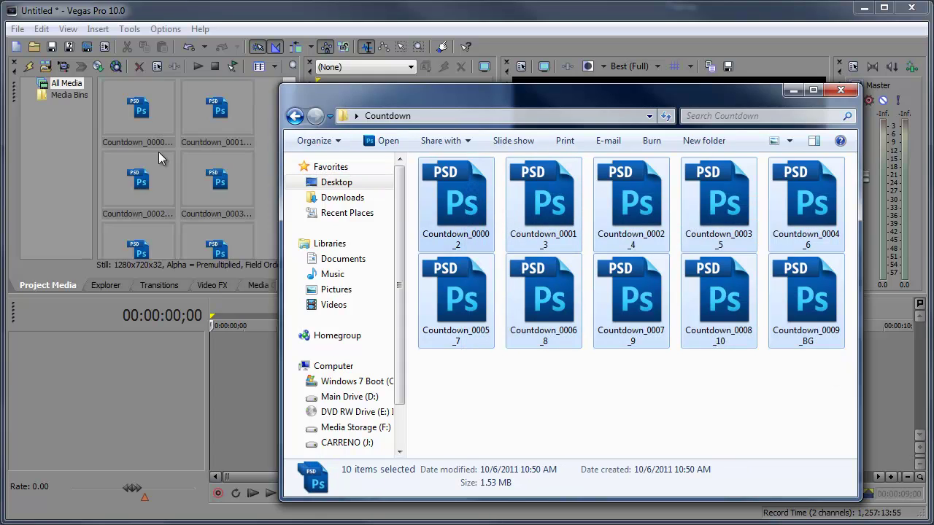
Step: Place Countdown_0009_BG.psd on the timeline and extend it to nine seconds
{"action": "left_click", "coordinate": [839, 90]}
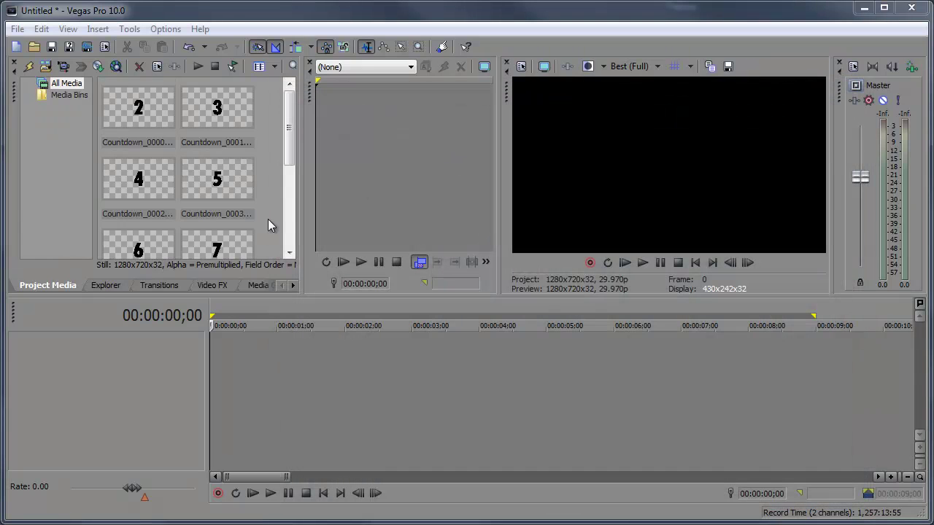
{"action": "left_click_drag", "start_coordinate": [288, 129], "coordinate": [291, 213]}
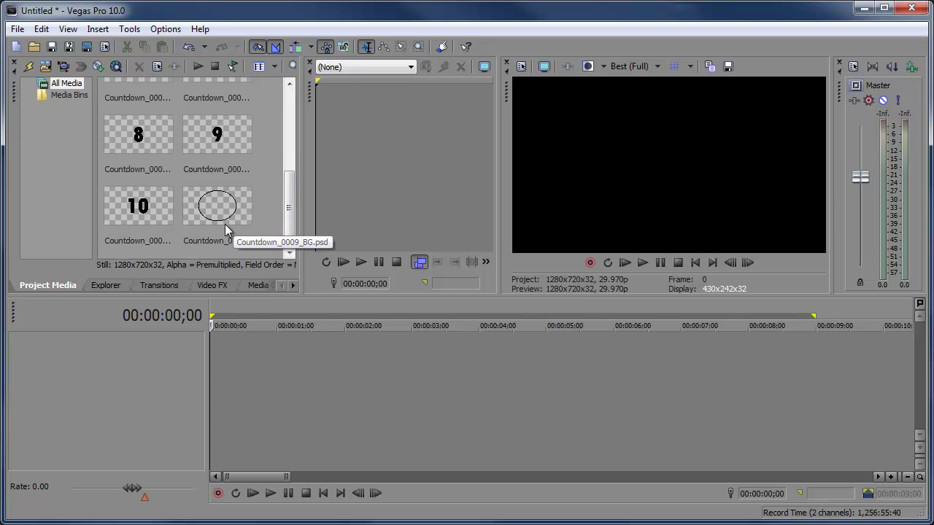
{"action": "left_click_drag", "start_coordinate": [229, 218], "coordinate": [188, 366]}
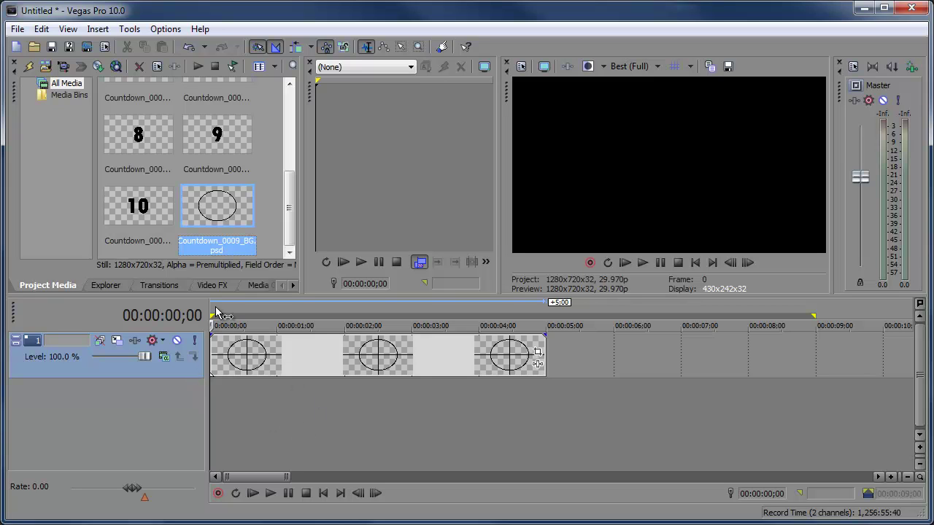
{"action": "left_click_drag", "start_coordinate": [212, 310], "coordinate": [770, 291]}
{"action": "left_click_drag", "start_coordinate": [790, 289], "coordinate": [816, 287]}
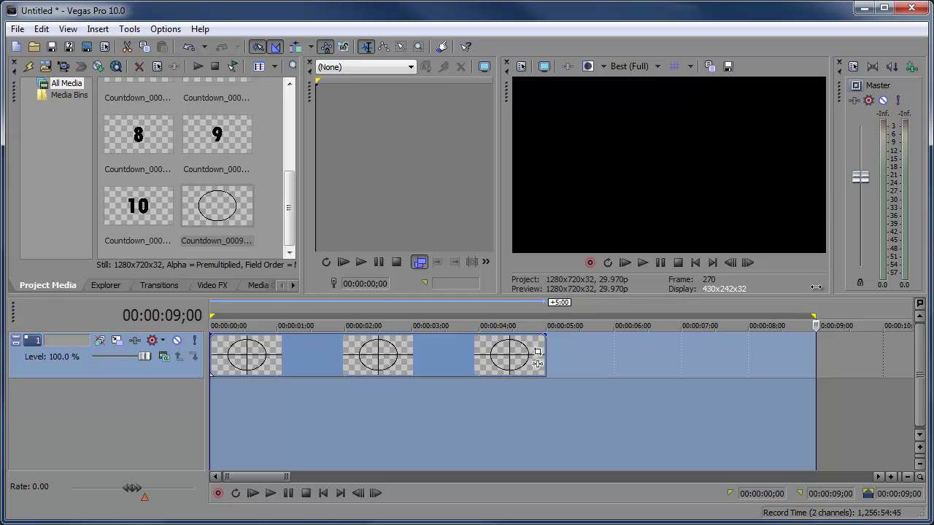
{"action": "mouse_move", "coordinate": [547, 346]}
{"action": "left_mouse_down"}
{"action": "mouse_move", "coordinate": [761, 348]}
{"action": "mouse_move", "coordinate": [808, 345]}
{"action": "mouse_move", "coordinate": [816, 333]}
{"action": "mouse_move", "coordinate": [646, 323]}
{"action": "mouse_move", "coordinate": [278, 324]}
{"action": "mouse_move", "coordinate": [289, 325]}
{"action": "mouse_move", "coordinate": [275, 316]}
{"action": "mouse_move", "coordinate": [384, 323]}
{"action": "left_mouse_up"}
Step: Add markers 1–9 at each one-second interval along the background event
{"action": "key", "text": "m"}
{"action": "key", "text": "m"}
{"action": "double_click", "coordinate": [308, 326]}
{"action": "mouse_move", "coordinate": [312, 316]}
{"action": "left_mouse_down"}
{"action": "mouse_move", "coordinate": [789, 321]}
{"action": "mouse_move", "coordinate": [779, 322]}
{"action": "left_mouse_up"}
{"action": "key", "text": "m"}
{"action": "key", "text": "m"}
{"action": "key", "text": "m"}
{"action": "key", "text": "m"}
{"action": "key", "text": "m"}
{"action": "key", "text": "m"}
{"action": "key", "text": "m"}
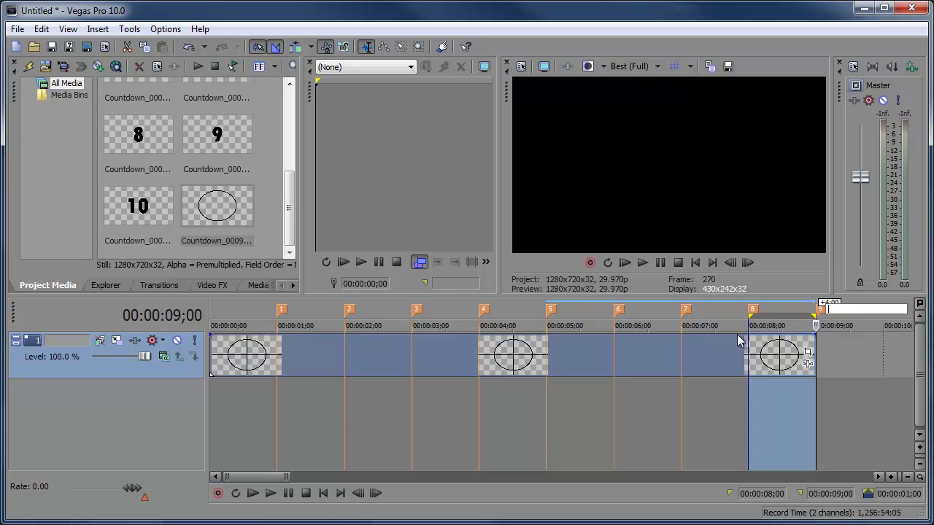
{"action": "left_click", "coordinate": [674, 361]}
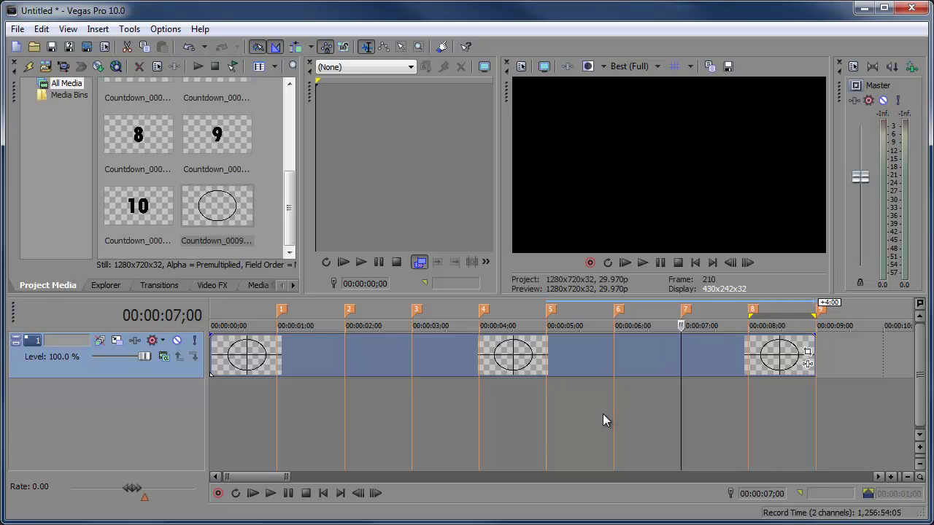
{"action": "left_click", "coordinate": [236, 305]}
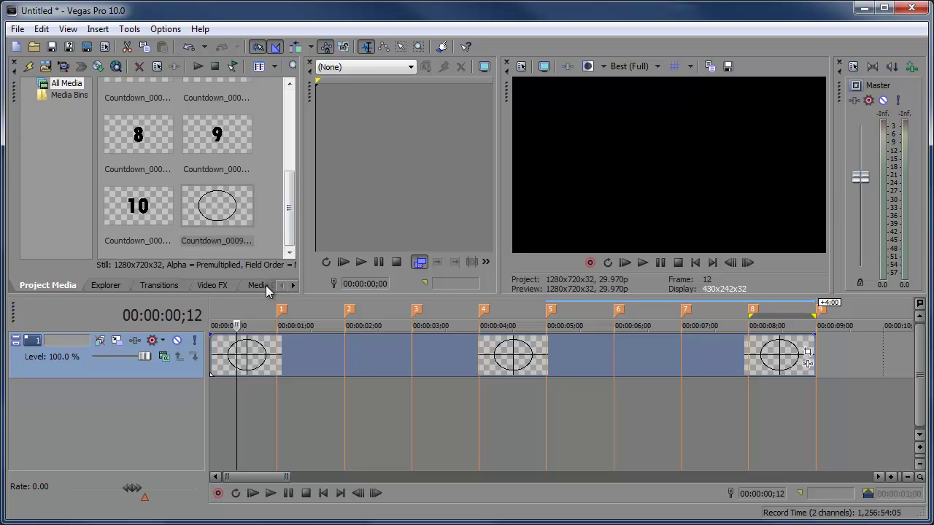
{"action": "left_click", "coordinate": [264, 285]}
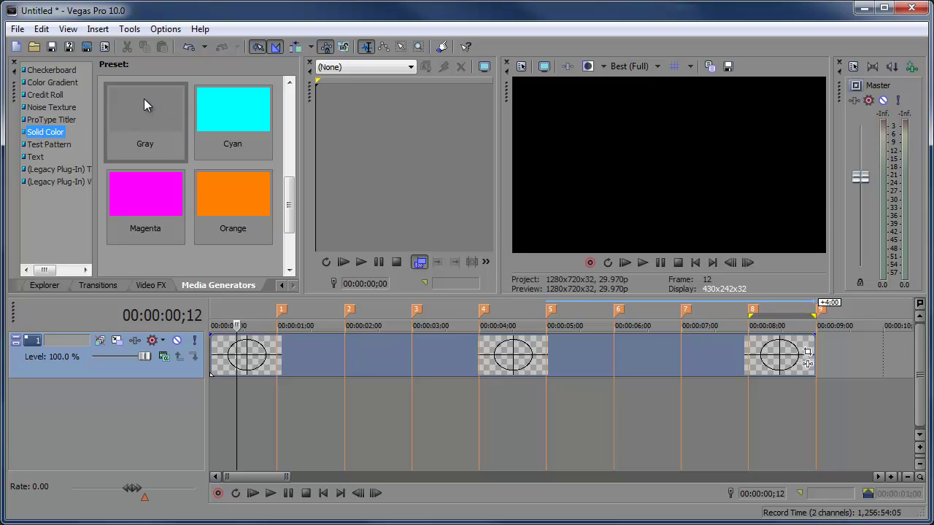
Step: Add a darkened gray Solid Color event on a new track, trimmed to about one second
{"action": "left_click_drag", "start_coordinate": [135, 129], "coordinate": [158, 401]}
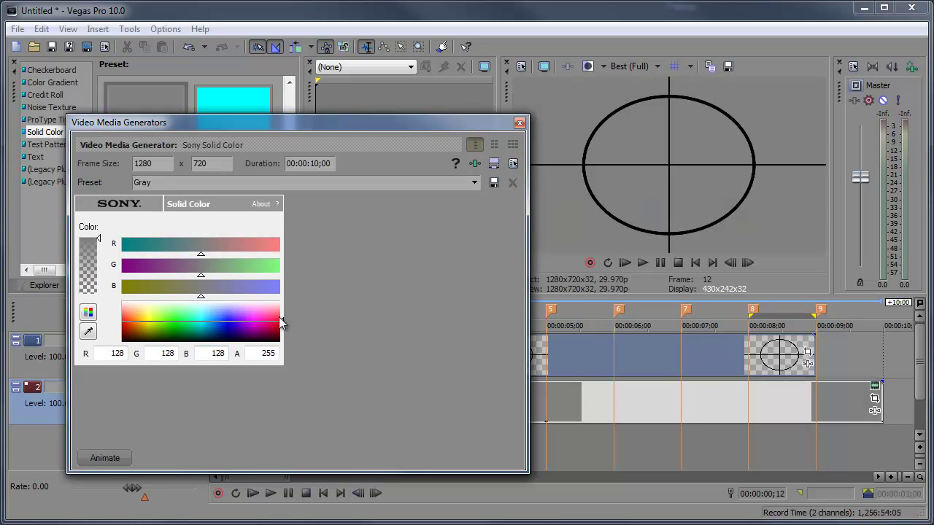
{"action": "left_click_drag", "start_coordinate": [281, 320], "coordinate": [284, 322]}
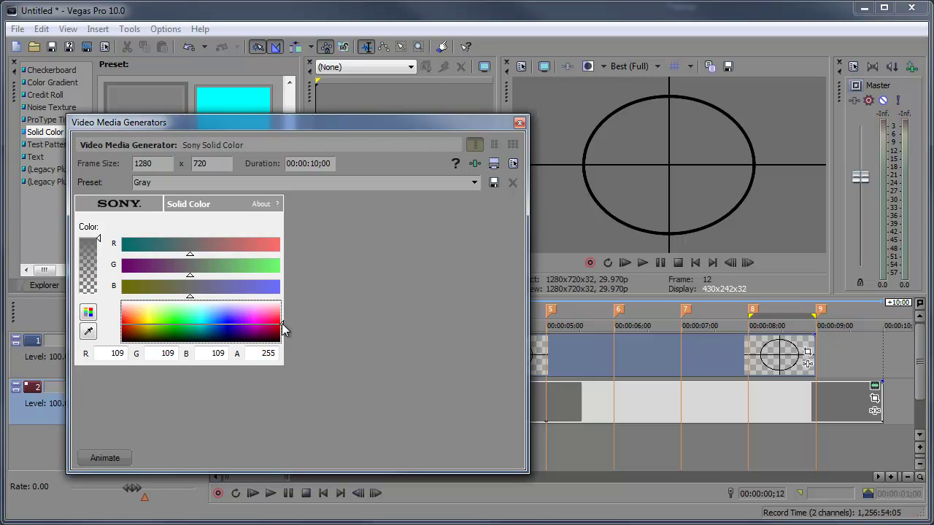
{"action": "left_click", "coordinate": [521, 122]}
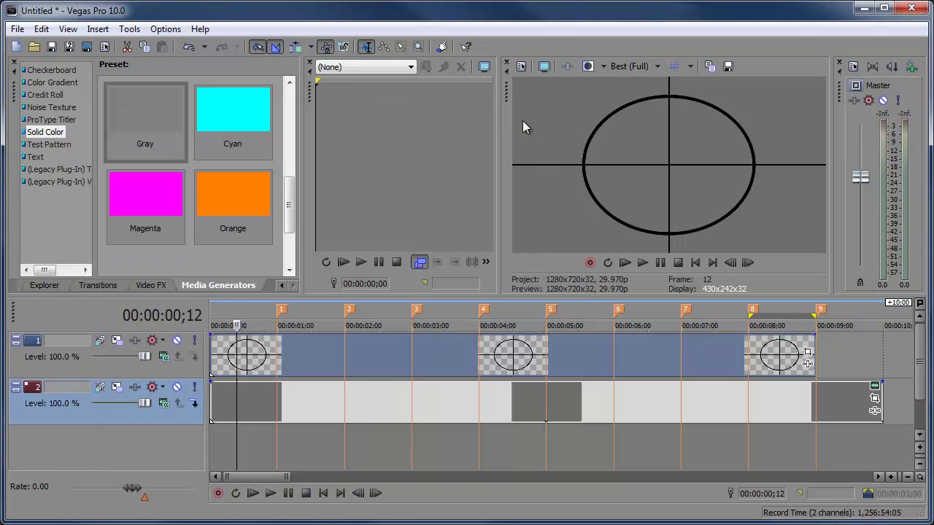
{"action": "mouse_move", "coordinate": [882, 402]}
{"action": "left_mouse_down"}
{"action": "mouse_move", "coordinate": [256, 411]}
{"action": "mouse_move", "coordinate": [271, 412]}
{"action": "mouse_move", "coordinate": [276, 396]}
{"action": "left_mouse_up"}
{"action": "key", "text": "Right"}
{"action": "key", "text": "Right"}
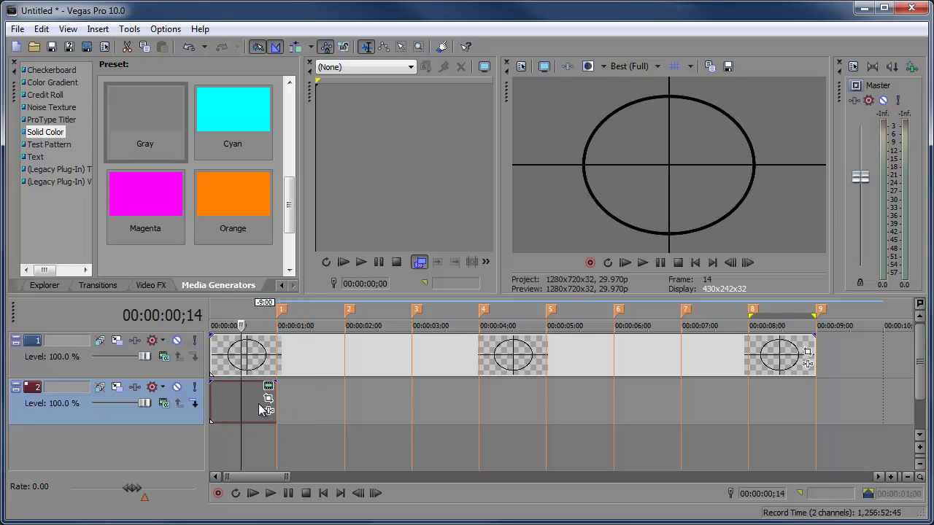
Step: Add a second gray solid colour at 150 right after it, trimmed to about one second
{"action": "left_click_drag", "start_coordinate": [140, 114], "coordinate": [283, 408]}
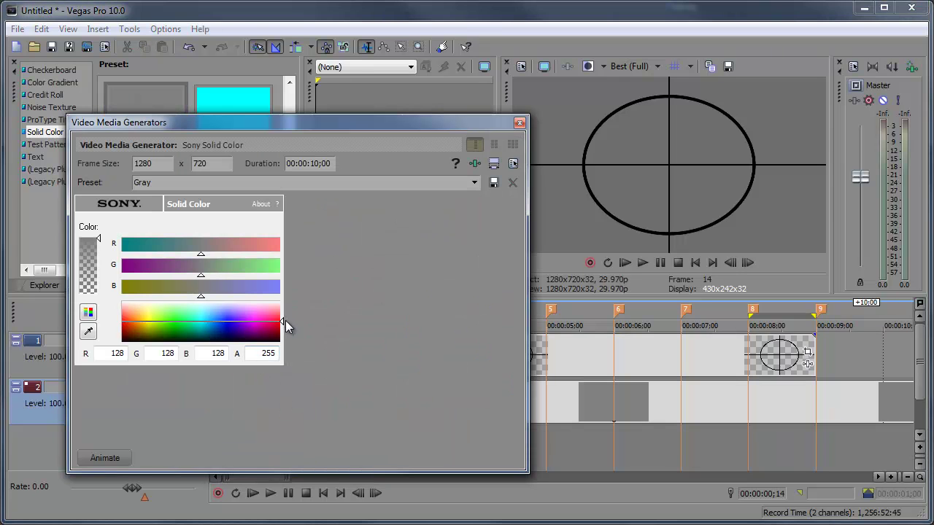
{"action": "left_click_drag", "start_coordinate": [292, 125], "coordinate": [267, 151]}
{"action": "left_click", "coordinate": [269, 313]}
{"action": "left_click_drag", "start_coordinate": [269, 349], "coordinate": [270, 345]}
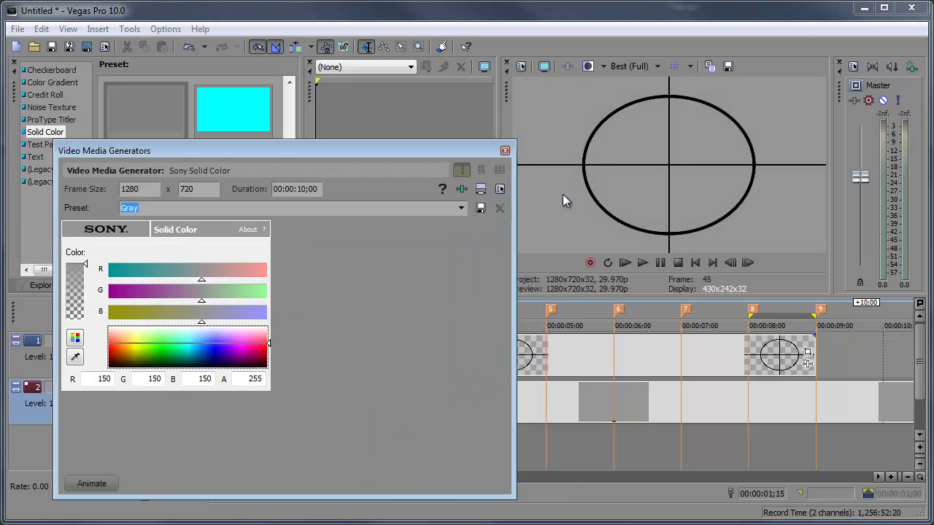
{"action": "left_click", "coordinate": [505, 151]}
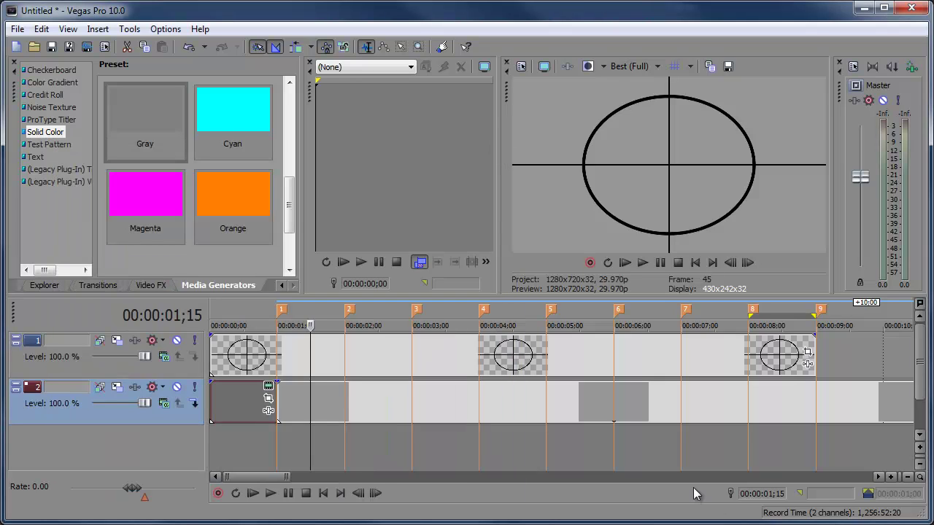
{"action": "scroll", "coordinate": [852, 405], "scroll_direction": "down", "scroll_amount": 1}
{"action": "left_click_drag", "start_coordinate": [873, 406], "coordinate": [329, 406]}
{"action": "scroll", "coordinate": [304, 405], "scroll_direction": "up", "scroll_amount": 1}
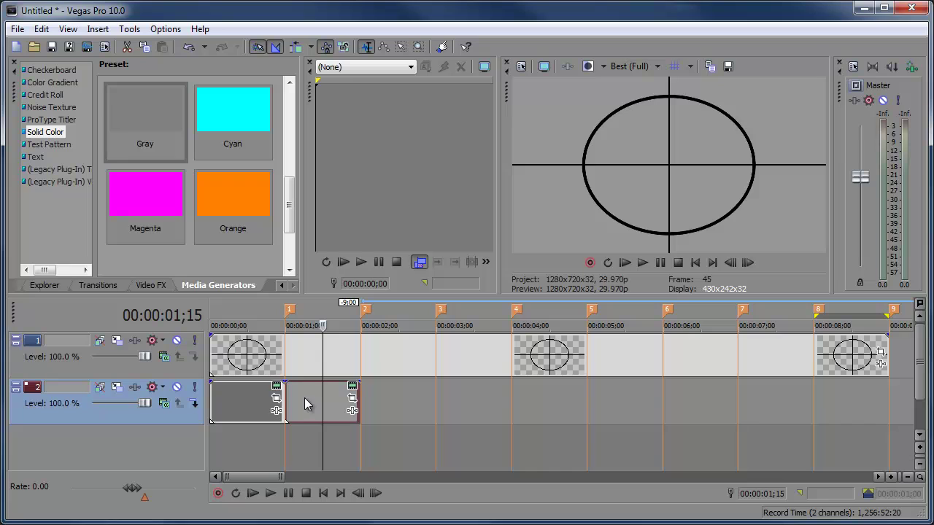
{"action": "left_click", "coordinate": [101, 285]}
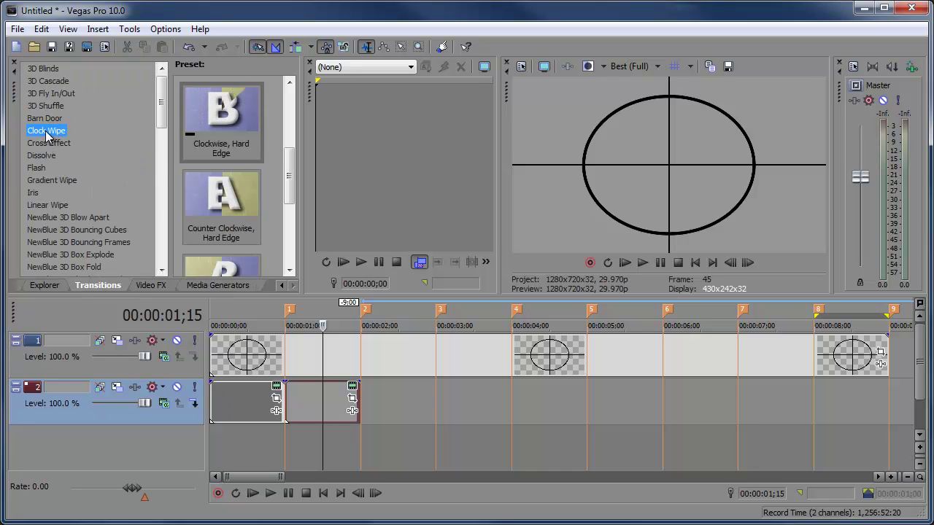
Step: Apply the Clock Wipe 'Clockwise, Hard Edge' to the first gray event, lengthened to 18 frames
{"action": "left_click_drag", "start_coordinate": [158, 101], "coordinate": [159, 98]}
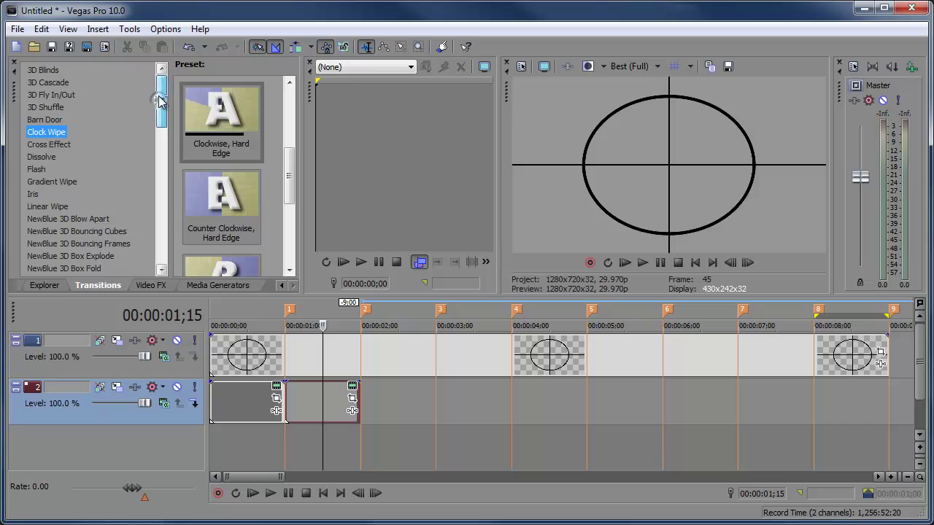
{"action": "left_click", "coordinate": [288, 170]}
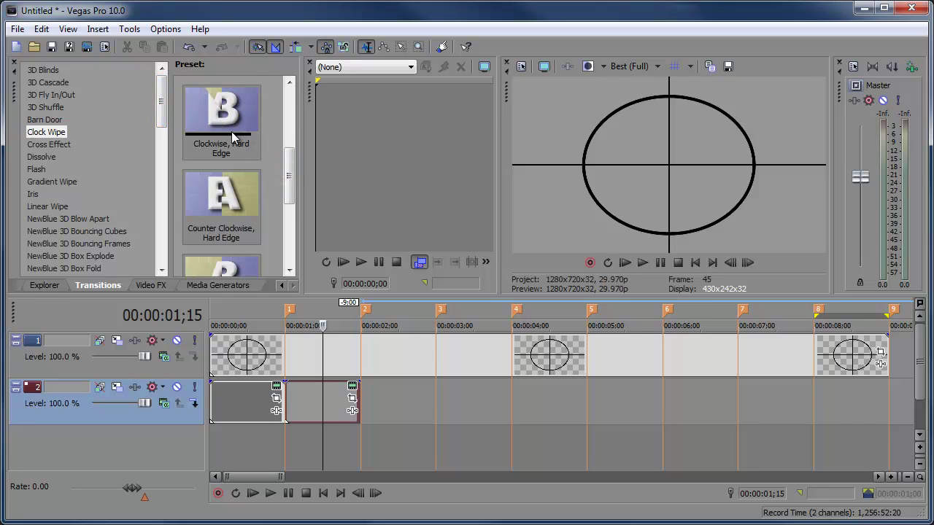
{"action": "left_click_drag", "start_coordinate": [291, 177], "coordinate": [214, 408]}
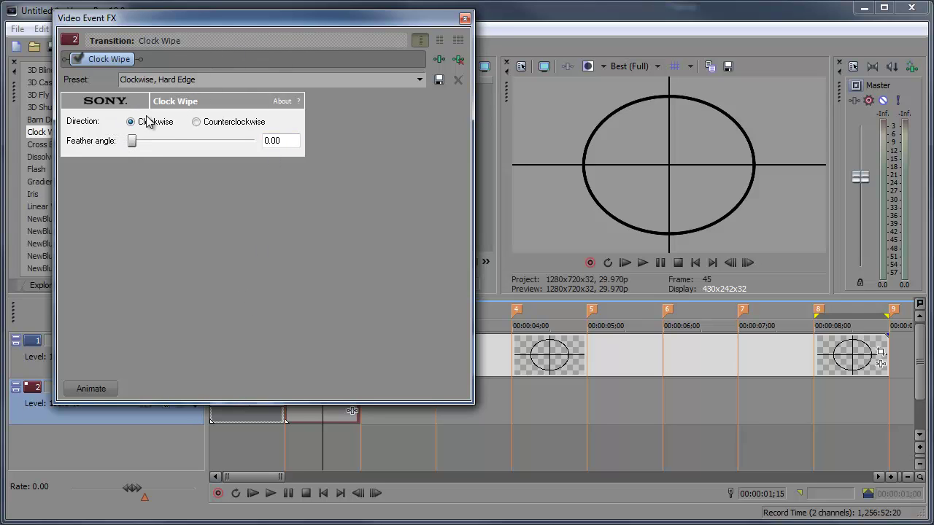
{"action": "left_click", "coordinate": [464, 19]}
{"action": "left_click_drag", "start_coordinate": [282, 388], "coordinate": [251, 401]}
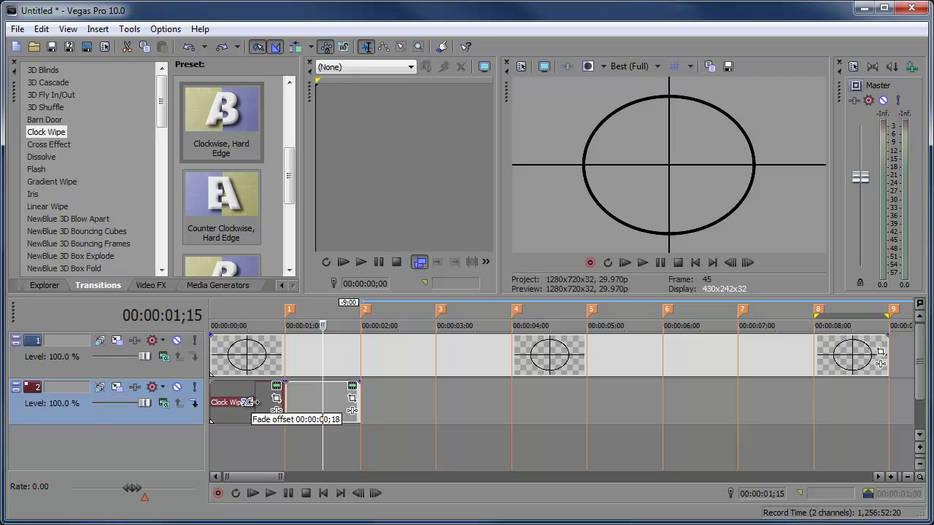
{"action": "left_click_drag", "start_coordinate": [251, 401], "coordinate": [251, 402]}
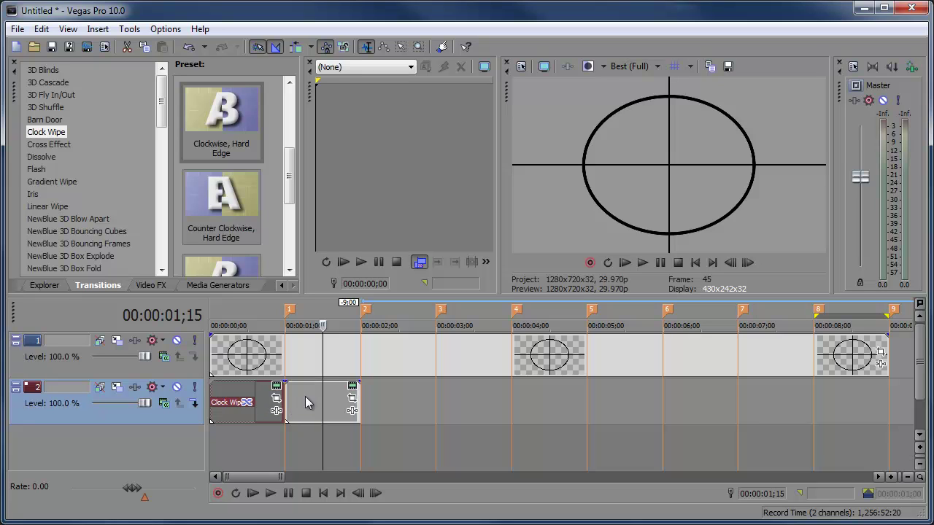
Step: Apply the same Clockwise, Hard Edge wipe to the second gray event and trim its start
{"action": "left_click_drag", "start_coordinate": [316, 401], "coordinate": [329, 399]}
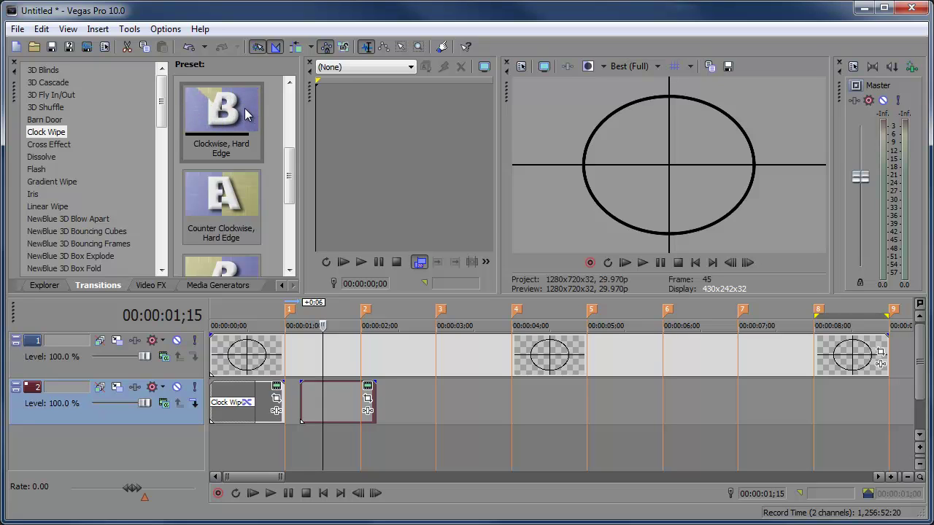
{"action": "left_click_drag", "start_coordinate": [234, 106], "coordinate": [453, 416]}
{"action": "left_click", "coordinate": [465, 17]}
{"action": "scroll", "coordinate": [341, 406], "scroll_direction": "up", "scroll_amount": 2}
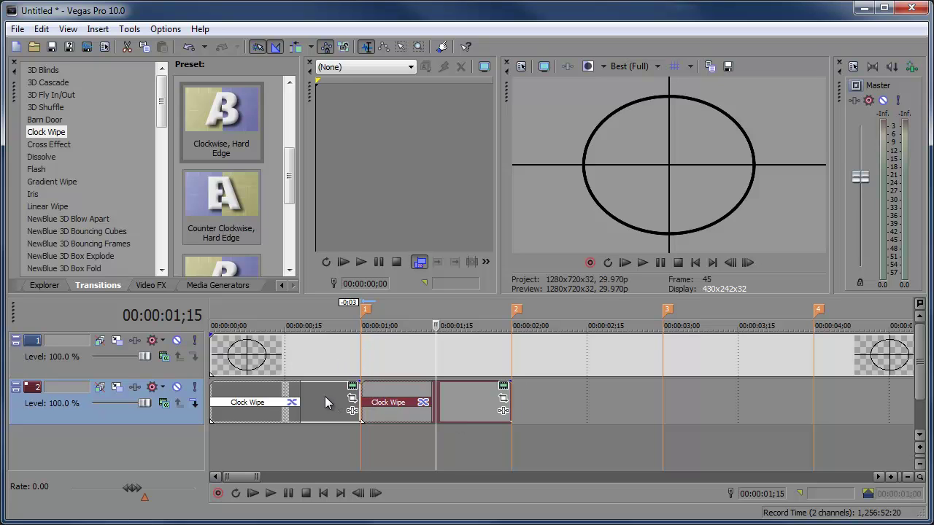
{"action": "left_click_drag", "start_coordinate": [354, 402], "coordinate": [446, 398]}
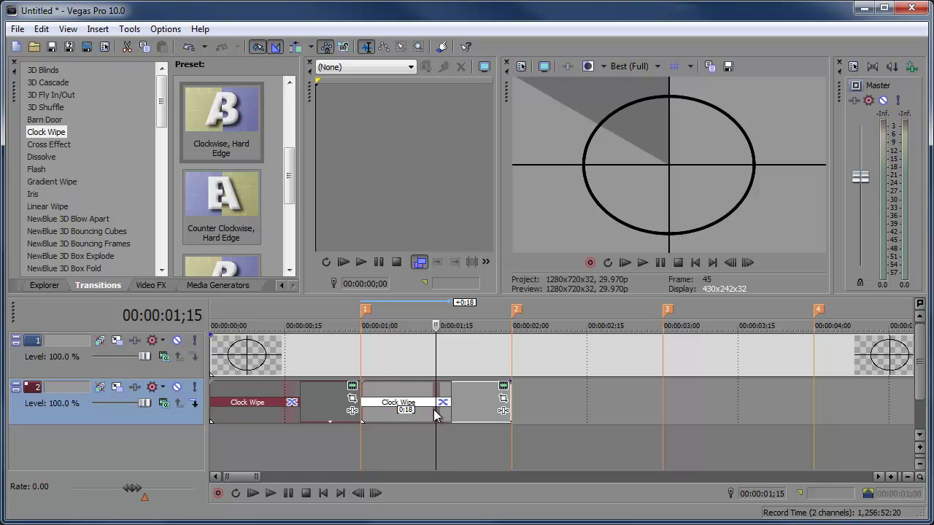
Step: Preview, then copy both wiped gray events and paste new copies at marker 2
{"action": "left_click", "coordinate": [252, 494]}
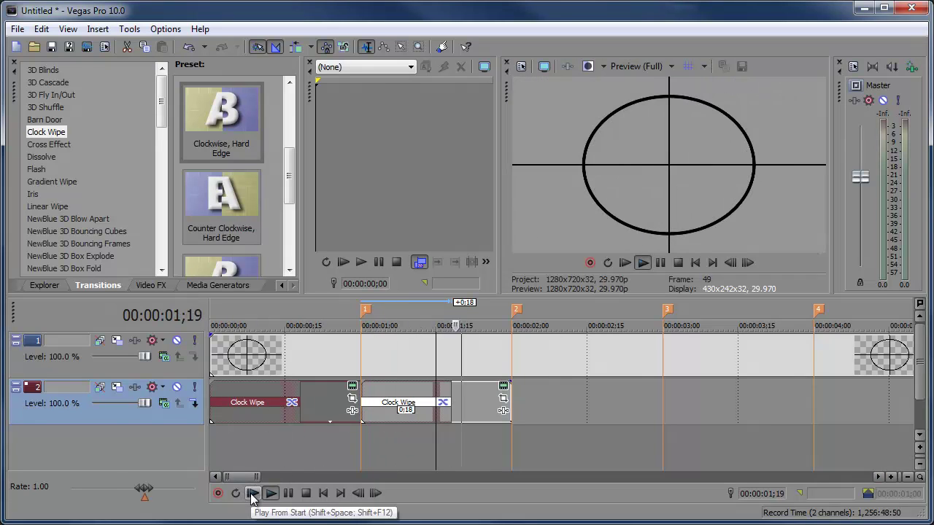
{"action": "left_click", "coordinate": [271, 494]}
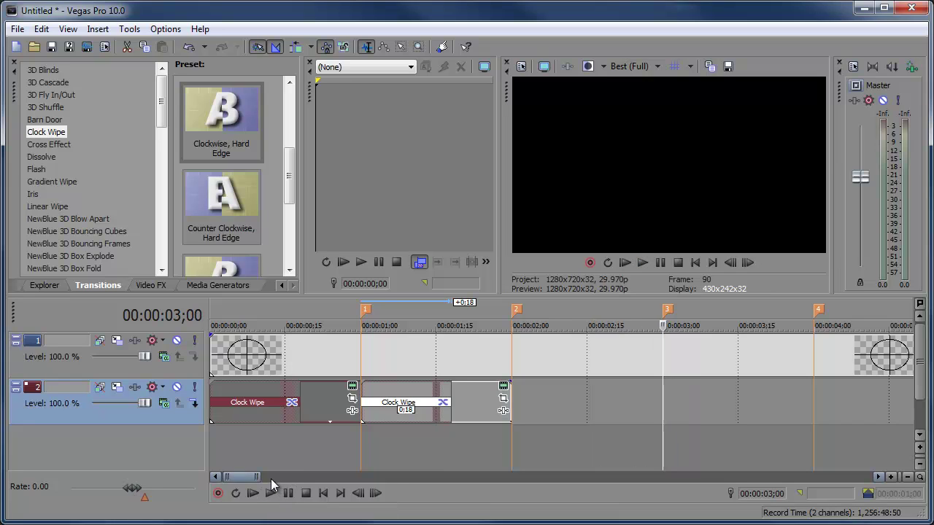
{"action": "left_click", "coordinate": [468, 401]}
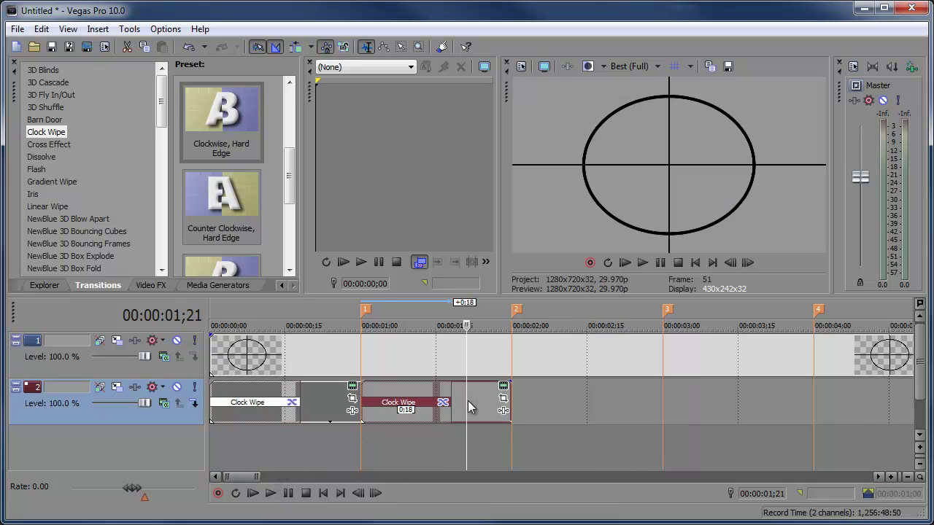
{"action": "left_click", "coordinate": [331, 402], "text": "ctrl"}
{"action": "key", "text": "ctrl+c"}
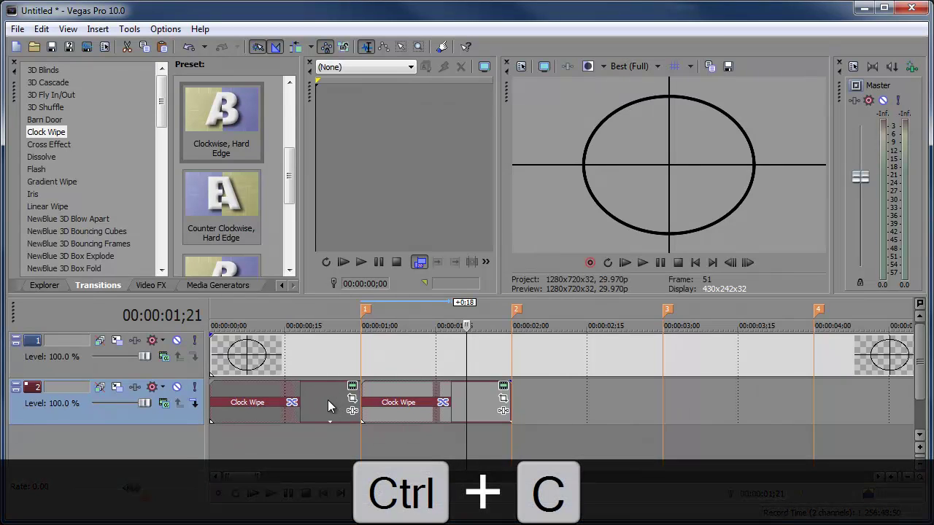
{"action": "left_click", "coordinate": [517, 312]}
{"action": "key", "text": "ctrl+v"}
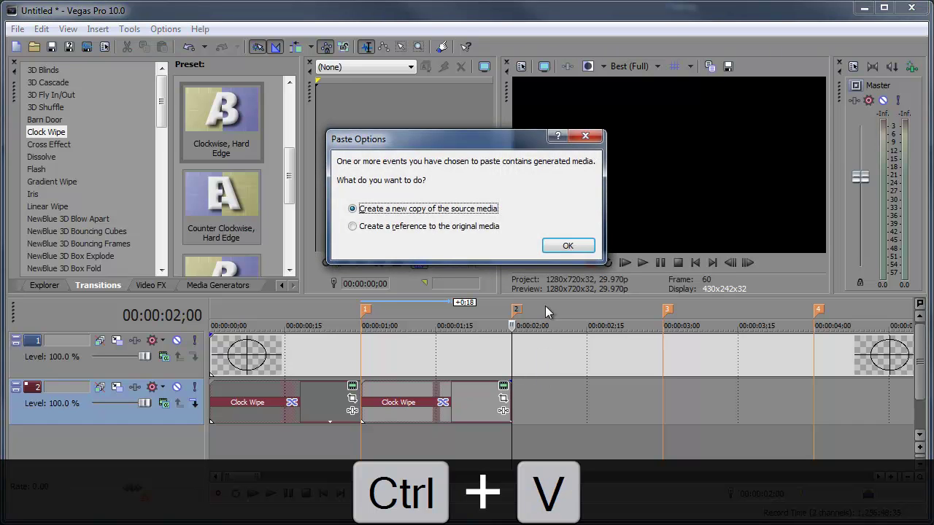
{"action": "left_click", "coordinate": [567, 246]}
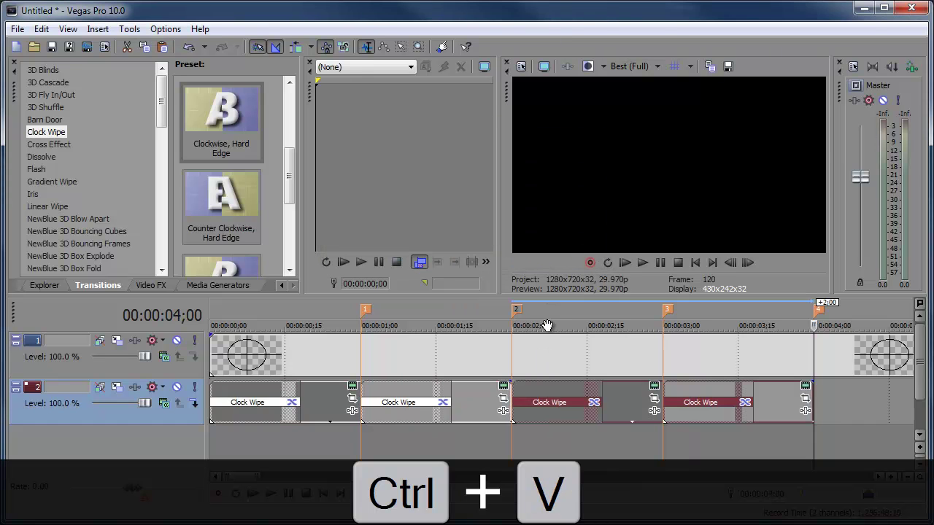
Step: Overlap the wipe event ending at 2 seconds into the next by 0:18 and replay from start
{"action": "left_click", "coordinate": [507, 396]}
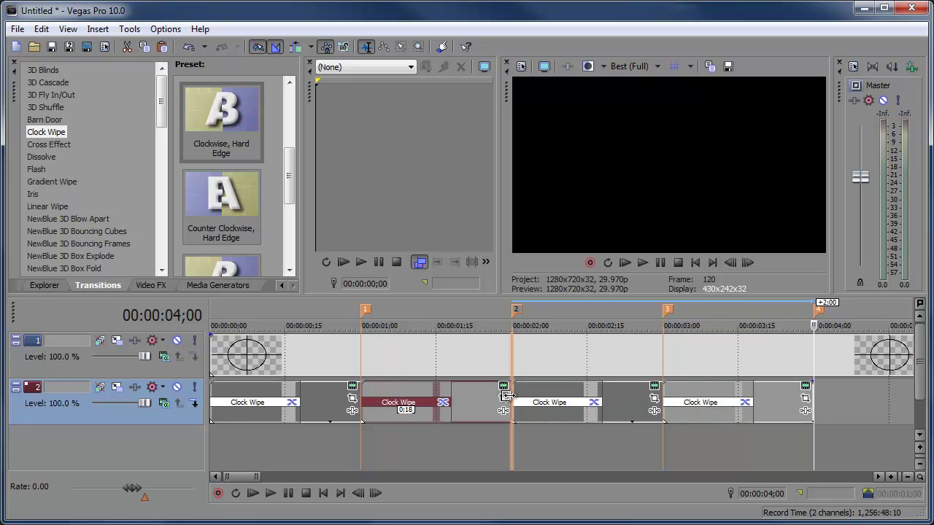
{"action": "left_click_drag", "start_coordinate": [507, 396], "coordinate": [598, 394]}
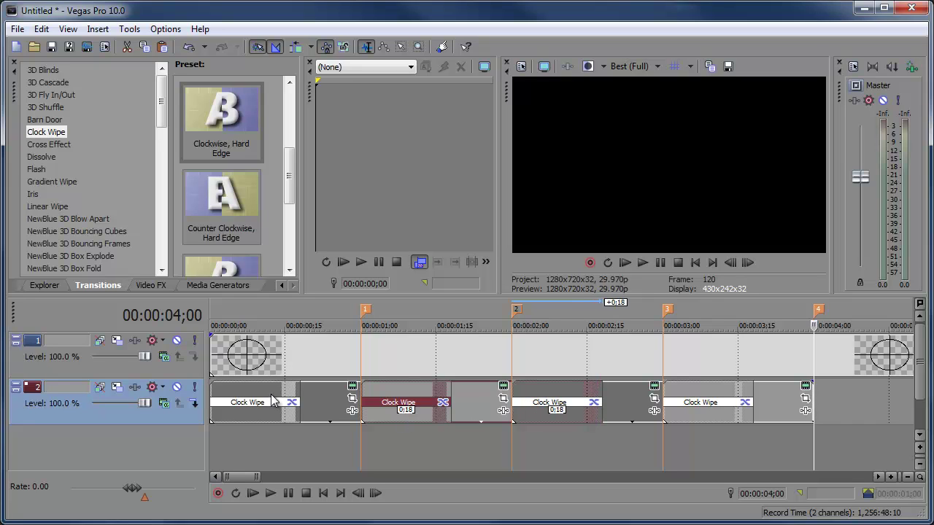
{"action": "left_click", "coordinate": [253, 494]}
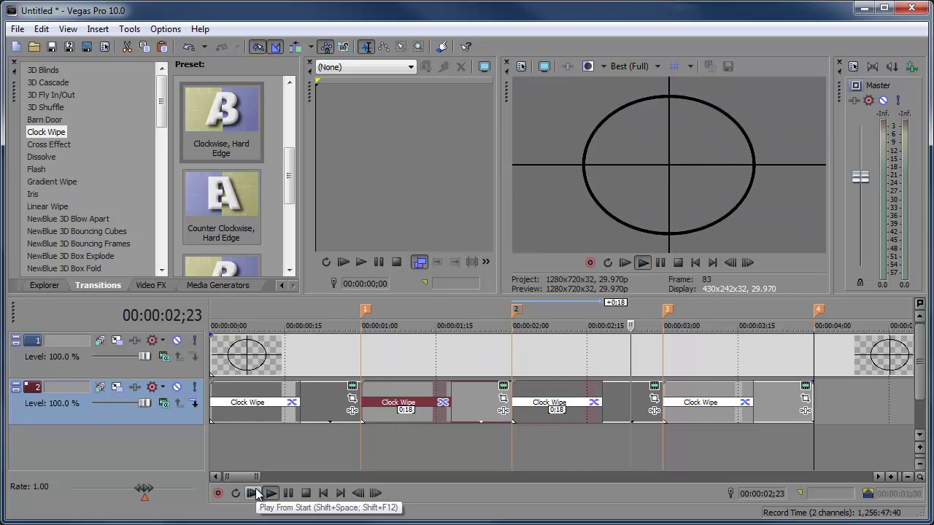
{"action": "scroll", "coordinate": [307, 413], "scroll_direction": "down", "scroll_amount": 5}
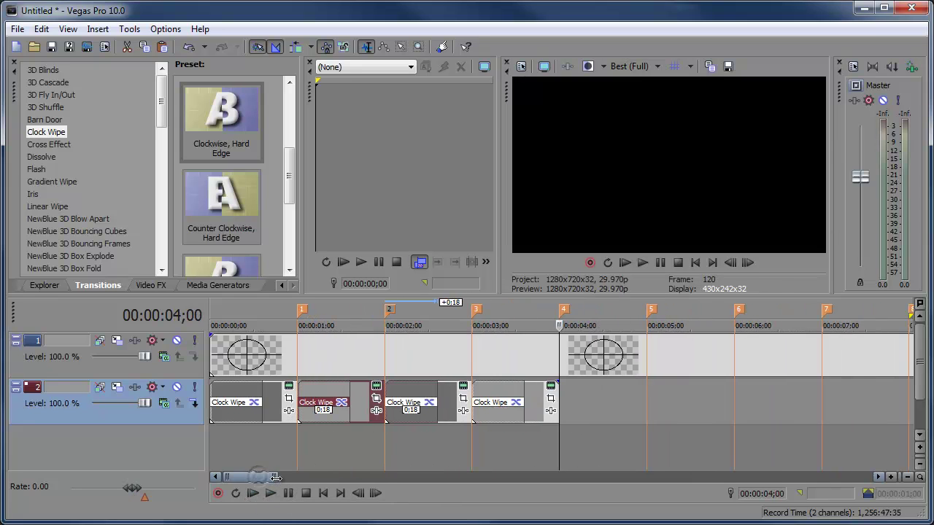
Step: Copy the four clock-wipe events and paste them as new copies after 4 seconds
{"action": "left_click", "coordinate": [403, 49]}
{"action": "left_click_drag", "start_coordinate": [516, 401], "coordinate": [229, 421]}
{"action": "key", "text": "ctrl+c"}
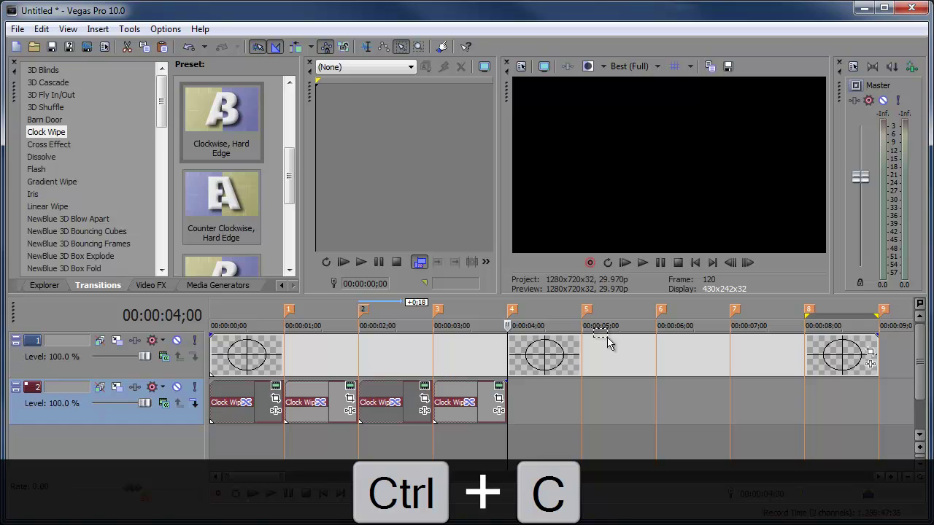
{"action": "key", "text": "ctrl+v"}
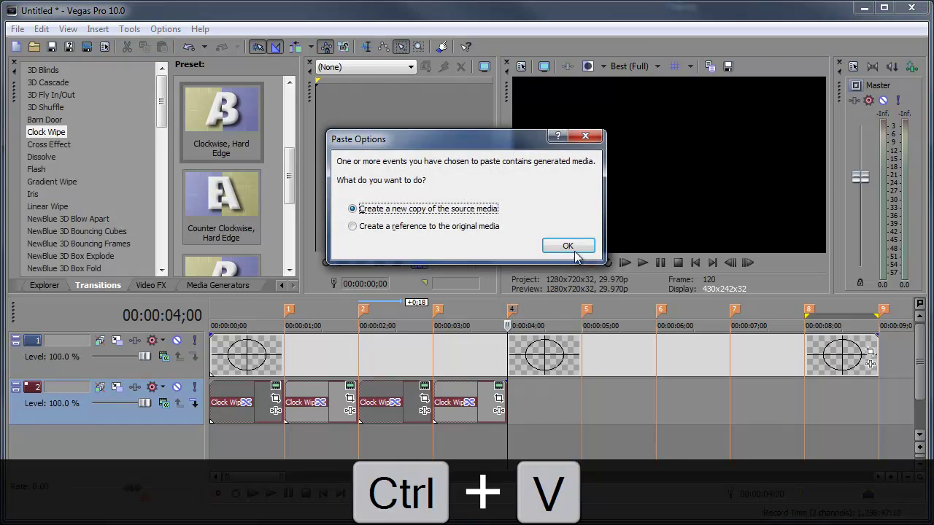
{"action": "left_click", "coordinate": [570, 251]}
Step: Overlap the 3–4 s wipe event into the next one by 0:18
{"action": "left_click", "coordinate": [366, 47]}
{"action": "left_click", "coordinate": [484, 401]}
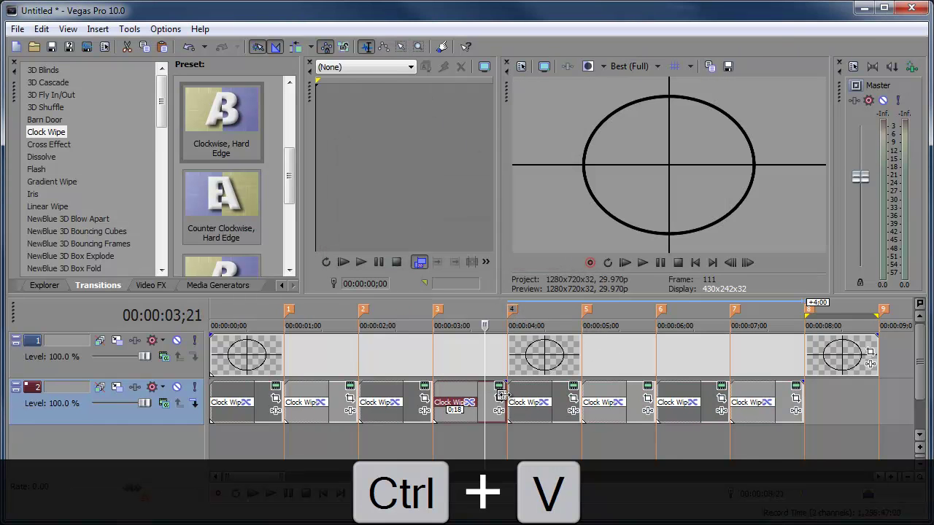
{"action": "left_click_drag", "start_coordinate": [503, 390], "coordinate": [547, 395]}
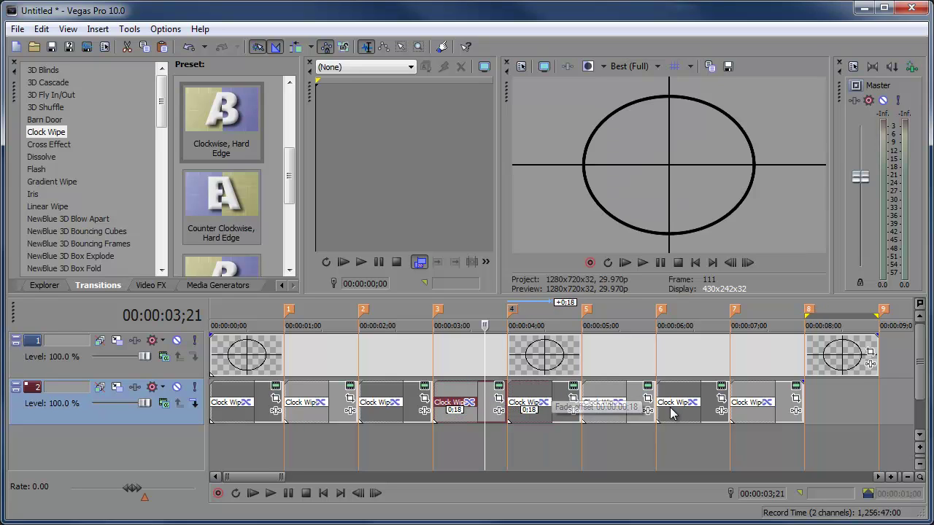
{"action": "left_click_drag", "start_coordinate": [267, 475], "coordinate": [285, 478]}
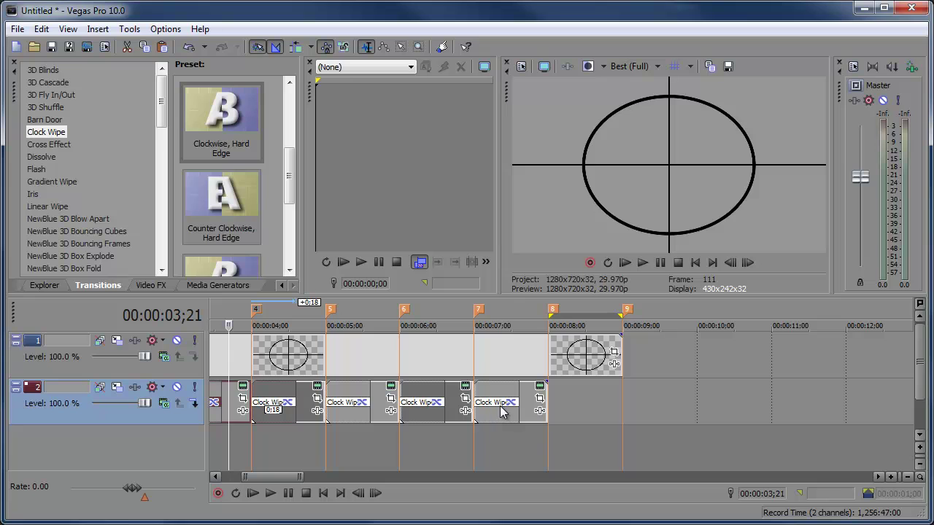
Step: Copy the 6–7 s wipe event and paste it as a new copy at marker 8
{"action": "left_click", "coordinate": [451, 405]}
{"action": "key", "text": "ctrl+c"}
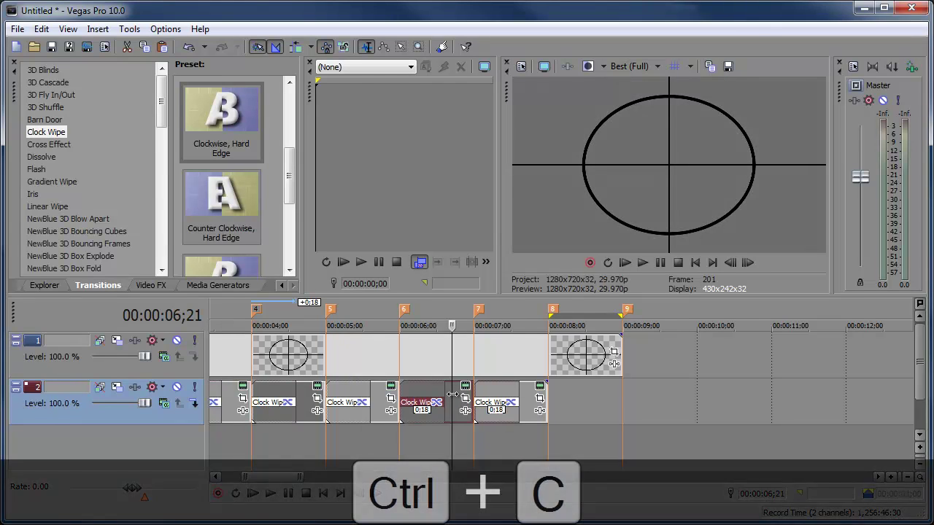
{"action": "left_click", "coordinate": [553, 309]}
{"action": "key", "text": "ctrl+v"}
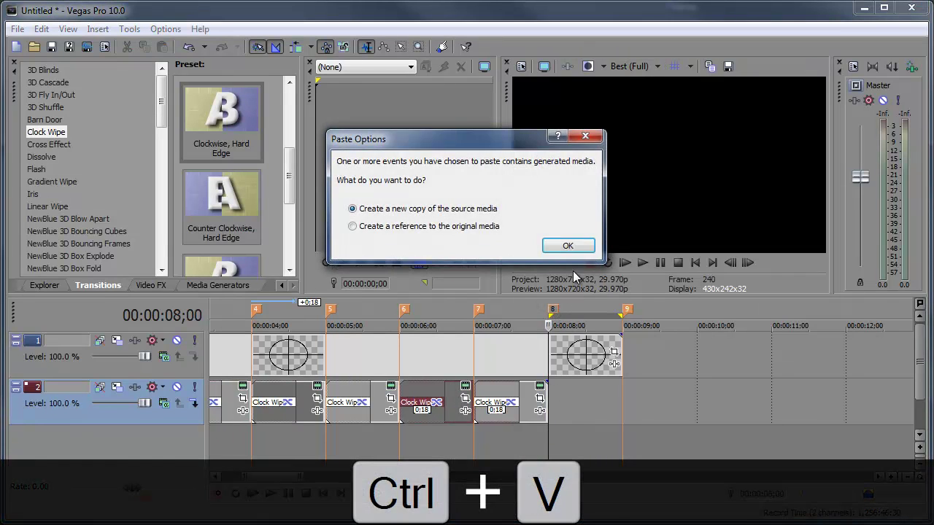
{"action": "key", "text": "Return"}
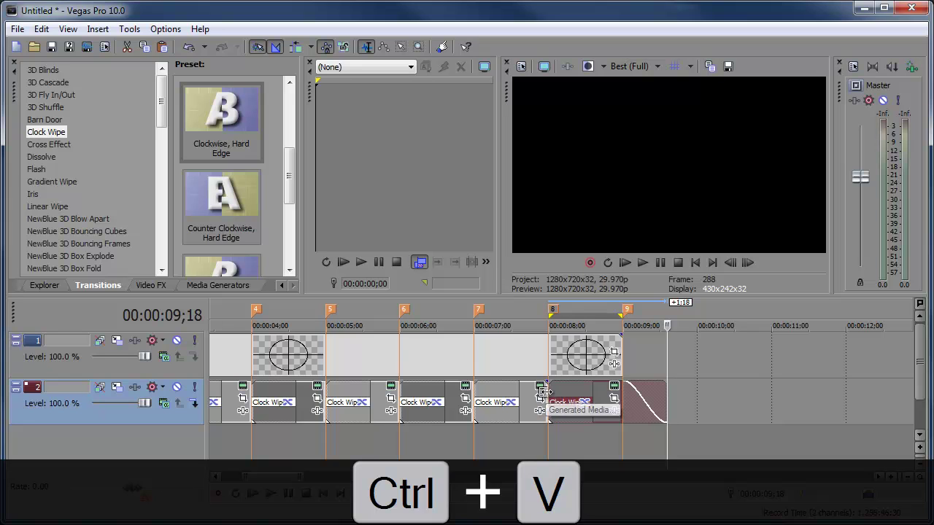
Step: Overlap the 7–8 s wipe into the pasted event and trim that last wipe to end at marker 9
{"action": "left_click", "coordinate": [552, 394]}
{"action": "left_click_drag", "start_coordinate": [552, 394], "coordinate": [595, 396]}
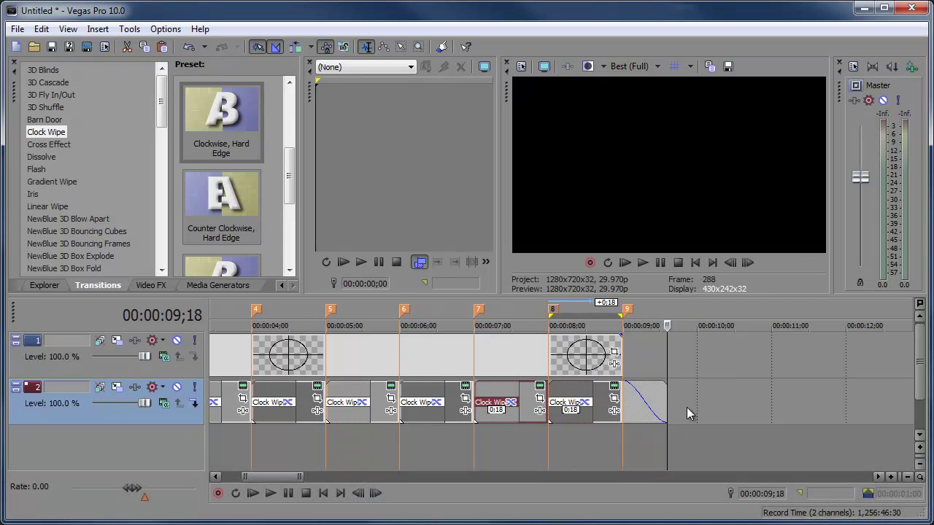
{"action": "mouse_move", "coordinate": [667, 398]}
{"action": "left_mouse_down"}
{"action": "mouse_move", "coordinate": [615, 410]}
{"action": "mouse_move", "coordinate": [633, 394]}
{"action": "mouse_move", "coordinate": [661, 402]}
{"action": "mouse_move", "coordinate": [620, 403]}
{"action": "left_mouse_up"}
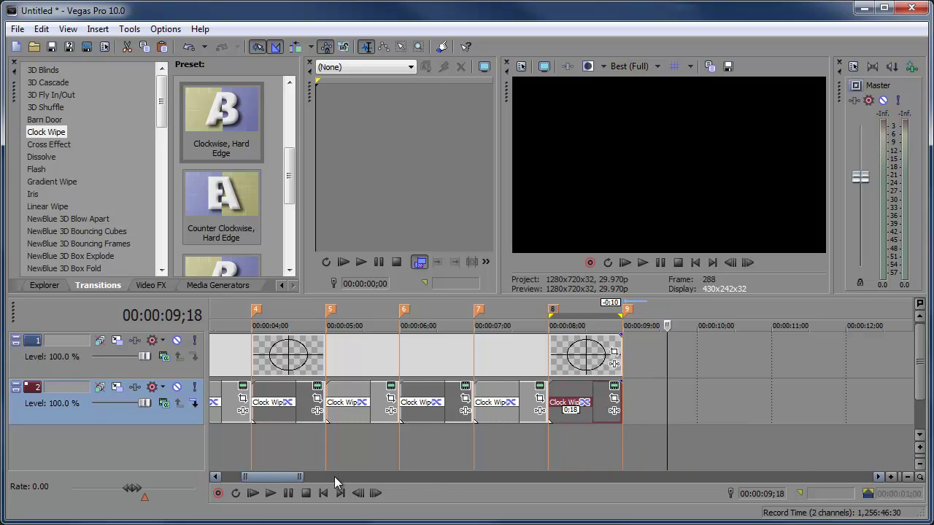
{"action": "left_click_drag", "start_coordinate": [290, 479], "coordinate": [243, 473]}
Step: Play the project from the start to check the wipes, then show the Project Media list
{"action": "left_click", "coordinate": [254, 494]}
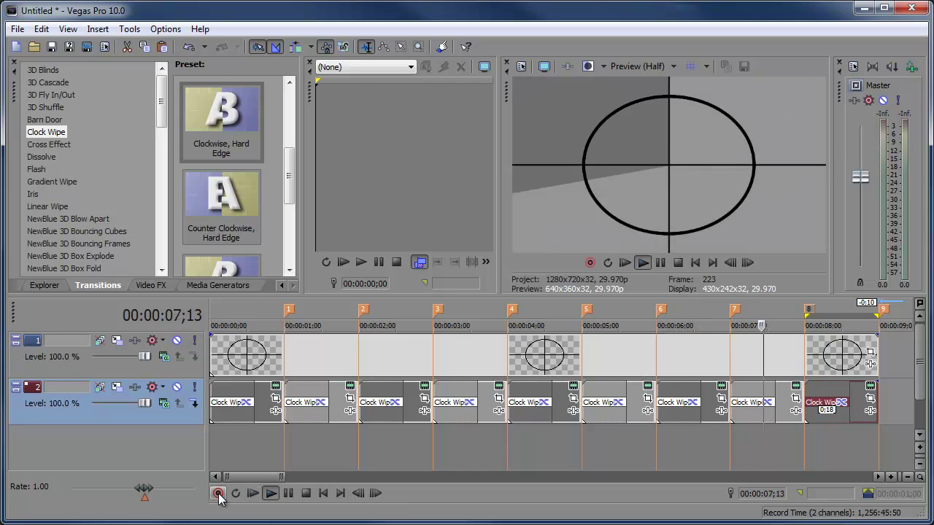
{"action": "left_click", "coordinate": [288, 494]}
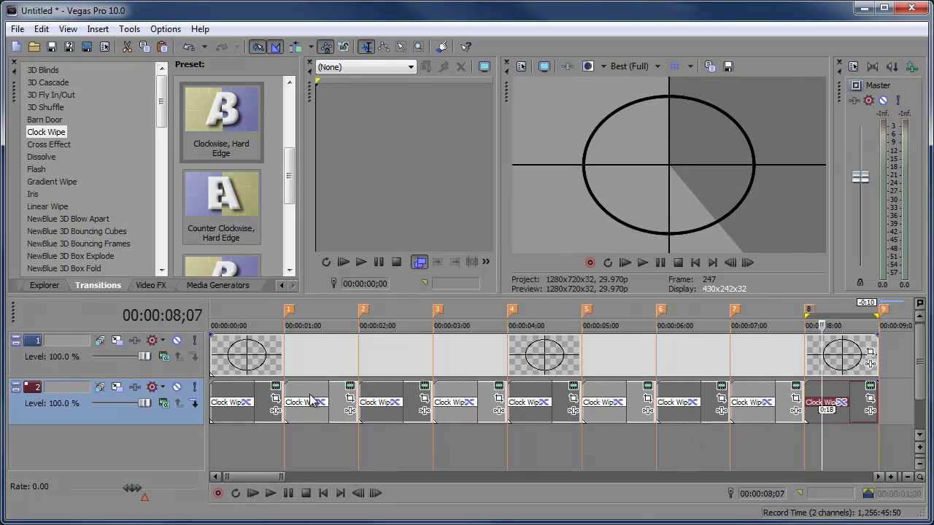
{"action": "left_click", "coordinate": [281, 286]}
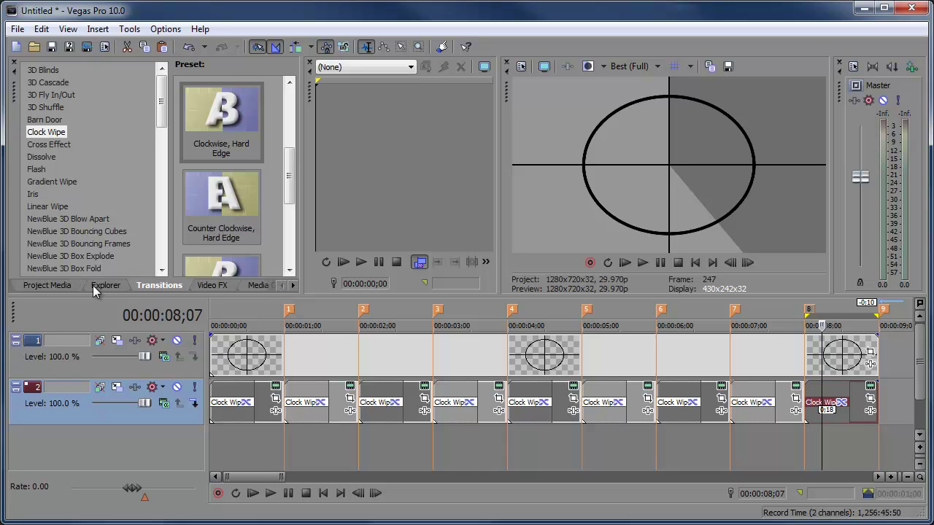
{"action": "left_click", "coordinate": [59, 286]}
Step: Put the 10 and 9 countdown images on the top track, each trimmed to one second
{"action": "left_click_drag", "start_coordinate": [291, 219], "coordinate": [284, 153]}
{"action": "left_click", "coordinate": [132, 181]}
{"action": "left_click_drag", "start_coordinate": [133, 155], "coordinate": [212, 322]}
{"action": "left_click_drag", "start_coordinate": [580, 346], "coordinate": [284, 348]}
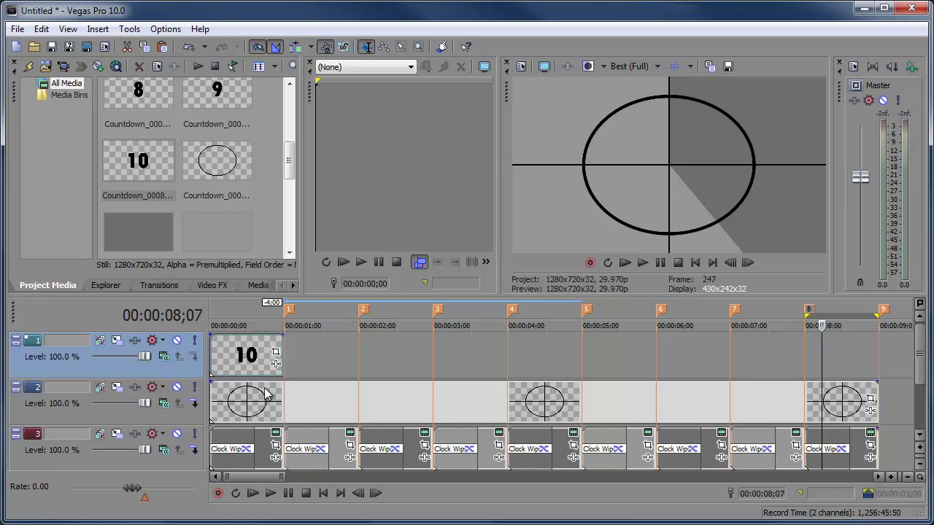
{"action": "left_click_drag", "start_coordinate": [295, 154], "coordinate": [295, 140]}
{"action": "left_click_drag", "start_coordinate": [221, 143], "coordinate": [315, 355]}
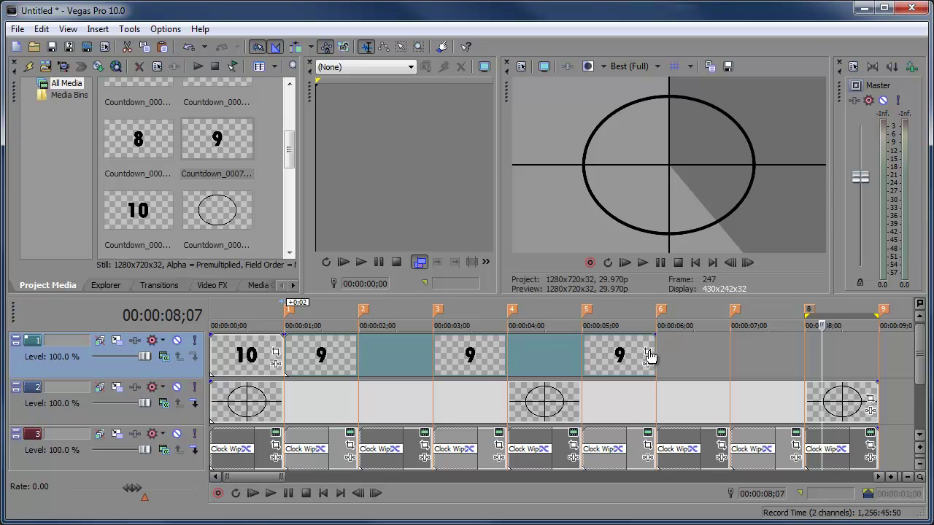
{"action": "left_click_drag", "start_coordinate": [650, 343], "coordinate": [358, 344]}
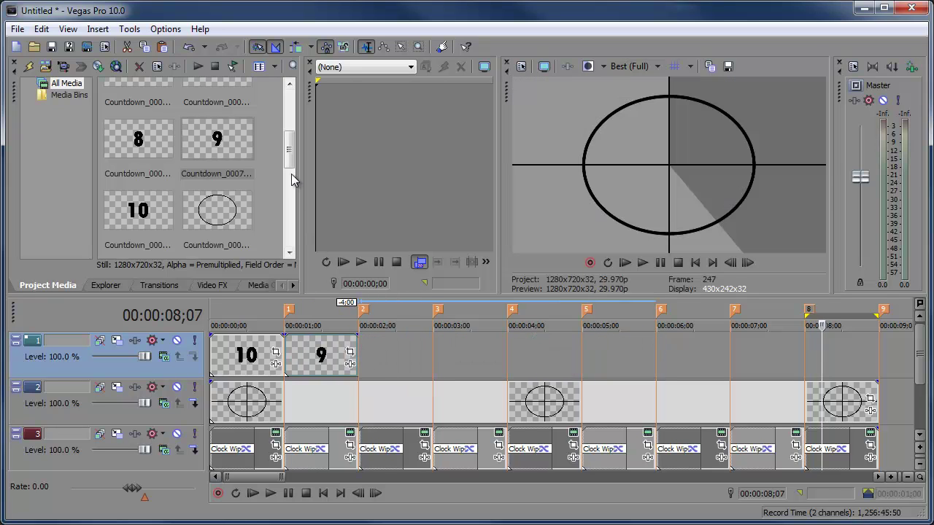
Step: Add countdown images 8 down to 2 after the 9, each lasting one second
{"action": "left_click_drag", "start_coordinate": [292, 177], "coordinate": [290, 156]}
{"action": "left_click_drag", "start_coordinate": [139, 182], "coordinate": [432, 344]}
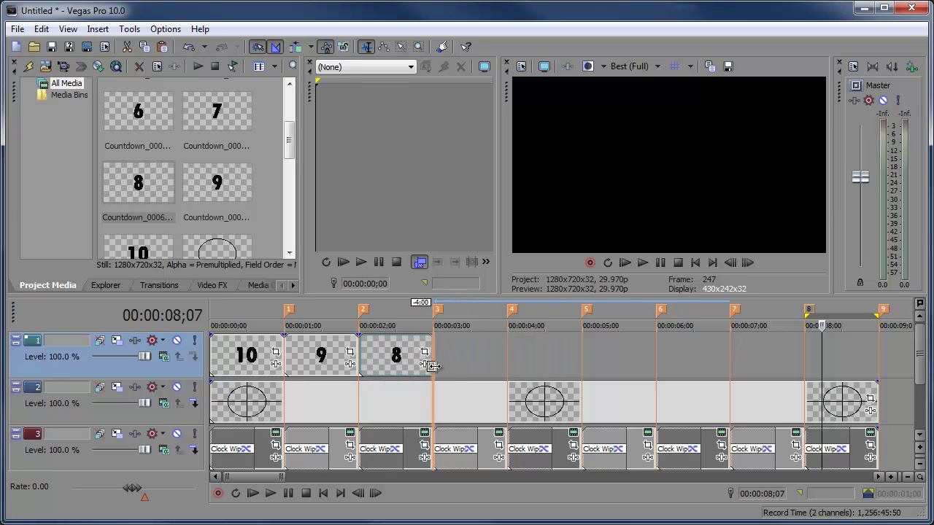
{"action": "left_click_drag", "start_coordinate": [217, 111], "coordinate": [507, 343]}
{"action": "left_click_drag", "start_coordinate": [289, 140], "coordinate": [289, 114]}
{"action": "left_click_drag", "start_coordinate": [155, 201], "coordinate": [513, 365]}
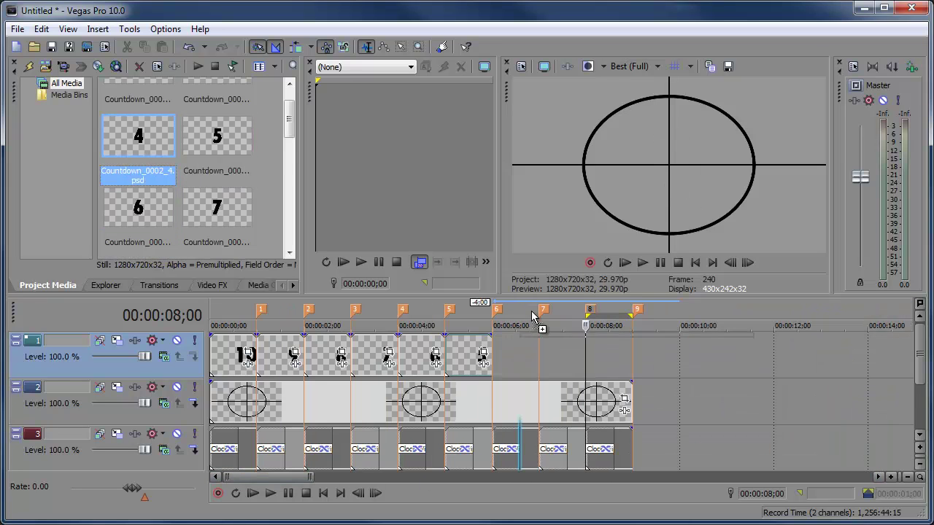
{"action": "left_click_drag", "start_coordinate": [511, 343], "coordinate": [498, 358]}
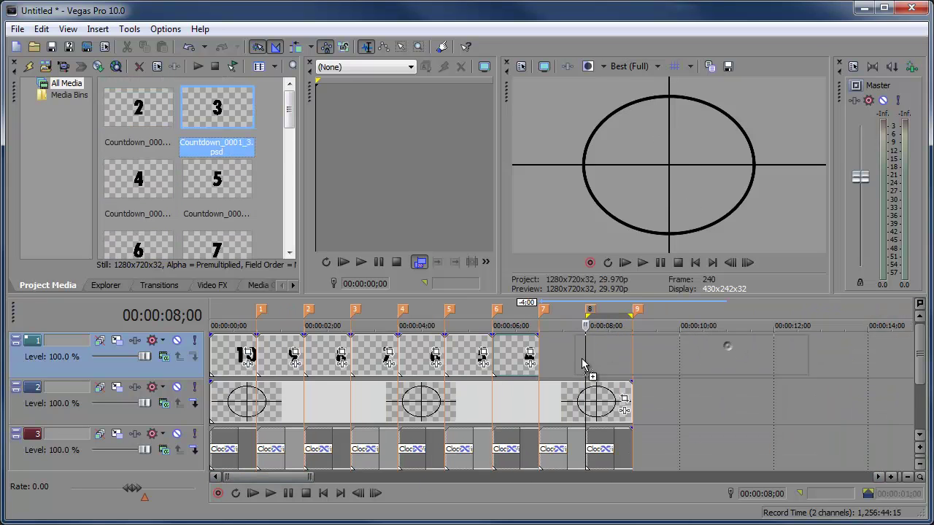
{"action": "left_click_drag", "start_coordinate": [588, 371], "coordinate": [540, 356]}
{"action": "left_click_drag", "start_coordinate": [772, 356], "coordinate": [586, 356]}
{"action": "left_click_drag", "start_coordinate": [139, 110], "coordinate": [588, 356]}
{"action": "left_click_drag", "start_coordinate": [821, 356], "coordinate": [633, 356]}
Step: Play the countdown from the project start to check the numbers
{"action": "left_click_drag", "start_coordinate": [312, 477], "coordinate": [286, 477]}
{"action": "left_click", "coordinate": [323, 493]}
{"action": "left_click", "coordinate": [253, 493]}
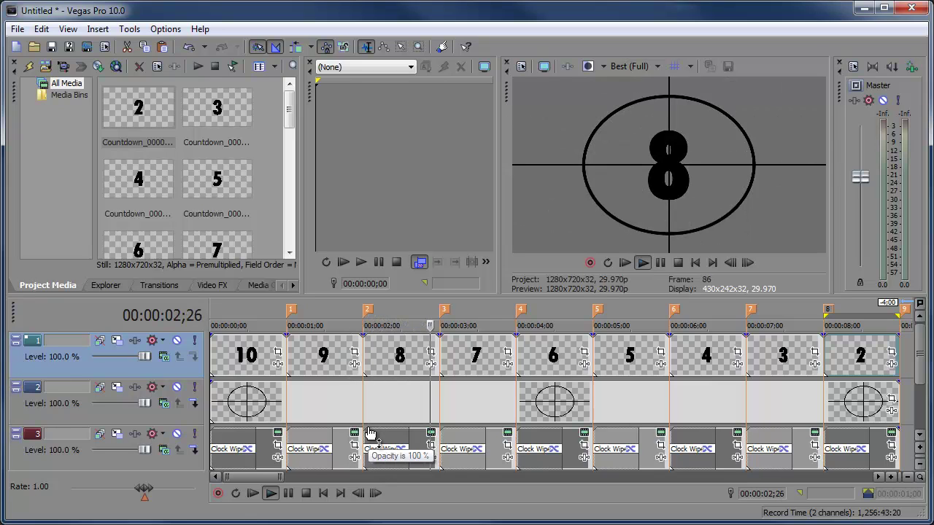
{"action": "left_click", "coordinate": [288, 493]}
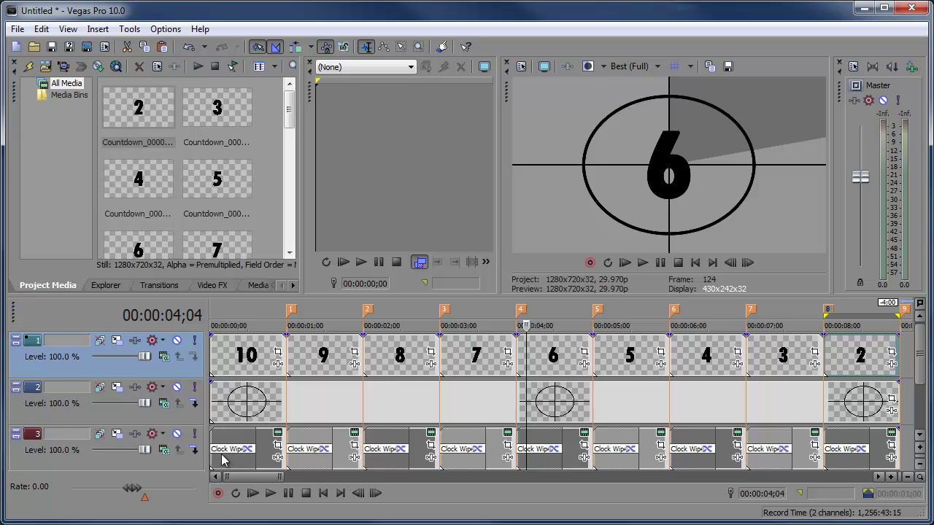
Step: Add the Sony Film Effects plug-in to the wipe track's video effects chain
{"action": "left_click", "coordinate": [136, 435]}
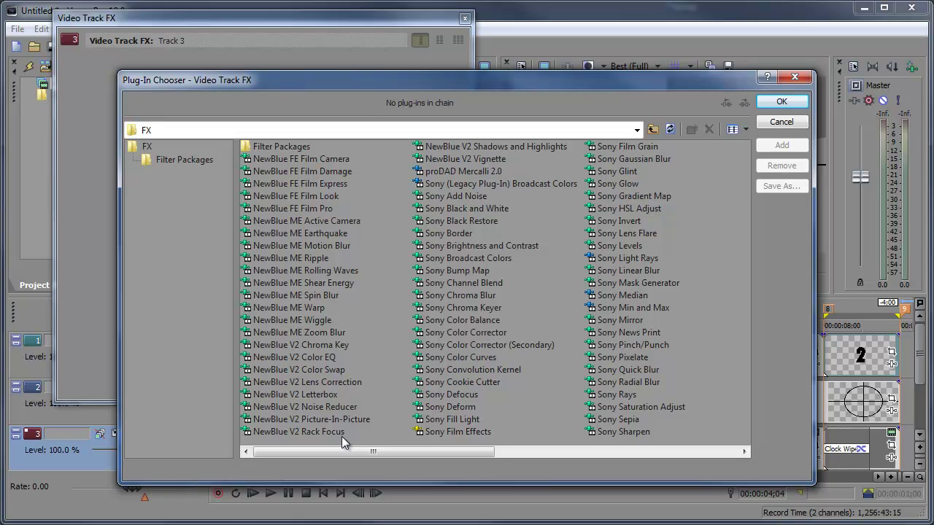
{"action": "left_click", "coordinate": [468, 432]}
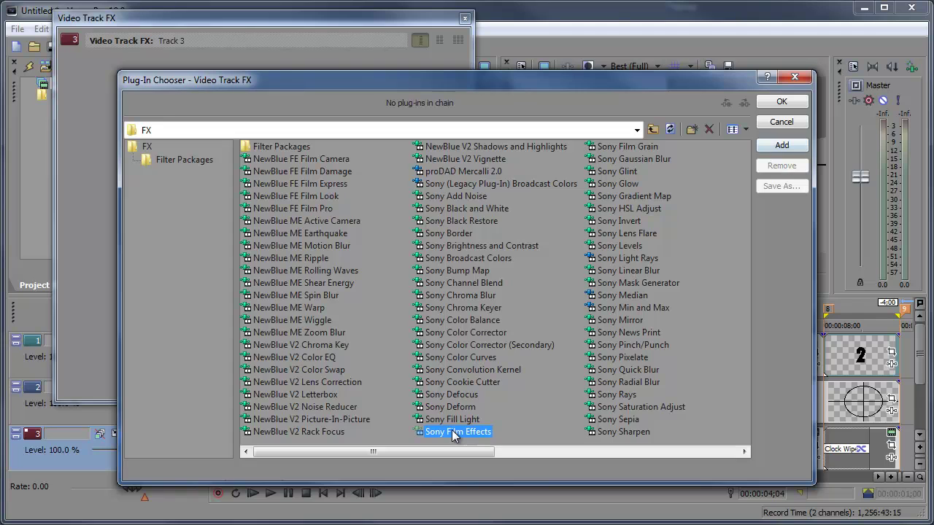
{"action": "left_click", "coordinate": [781, 146]}
{"action": "left_click", "coordinate": [773, 104]}
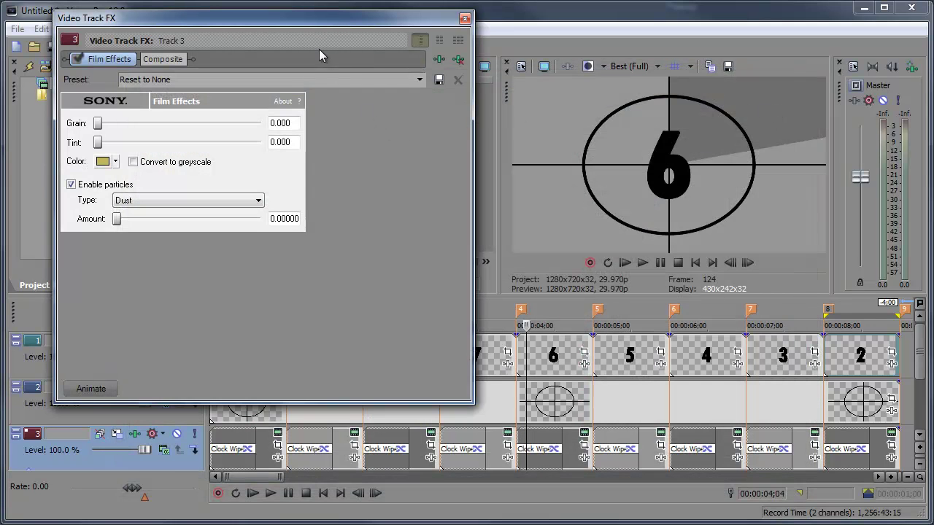
{"action": "left_click_drag", "start_coordinate": [319, 24], "coordinate": [333, 114]}
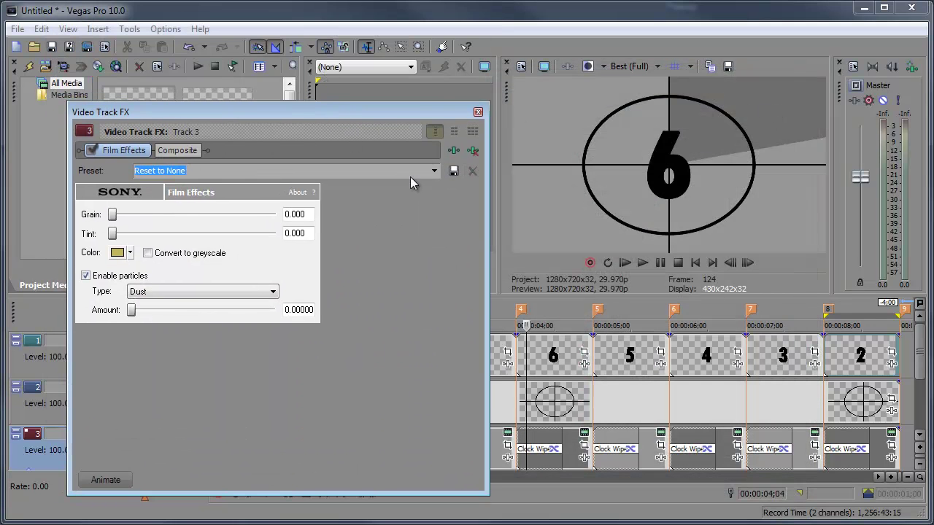
Step: Apply the Very Old Film preset with Tint 0, Jitter particles and particle Amount 0
{"action": "left_click", "coordinate": [434, 172]}
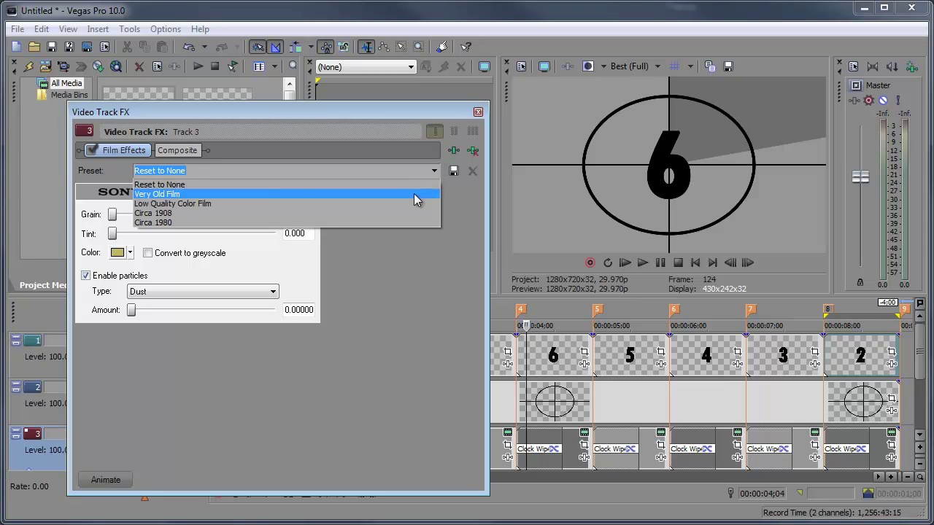
{"action": "left_click", "coordinate": [263, 191]}
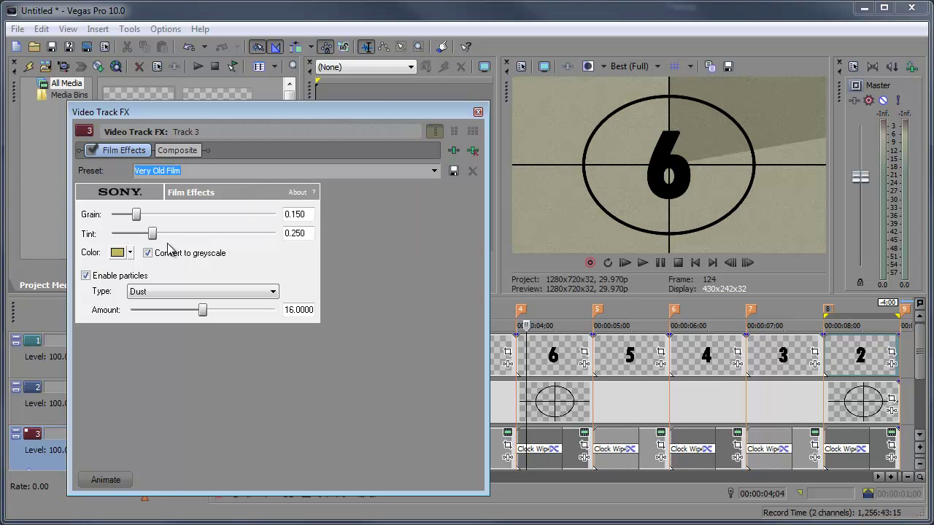
{"action": "left_click_drag", "start_coordinate": [152, 233], "coordinate": [111, 235]}
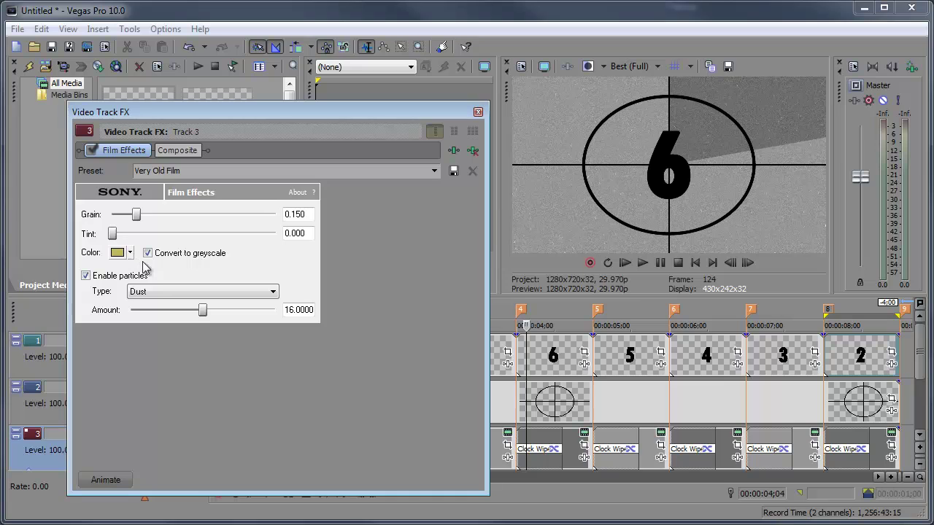
{"action": "left_click", "coordinate": [155, 291]}
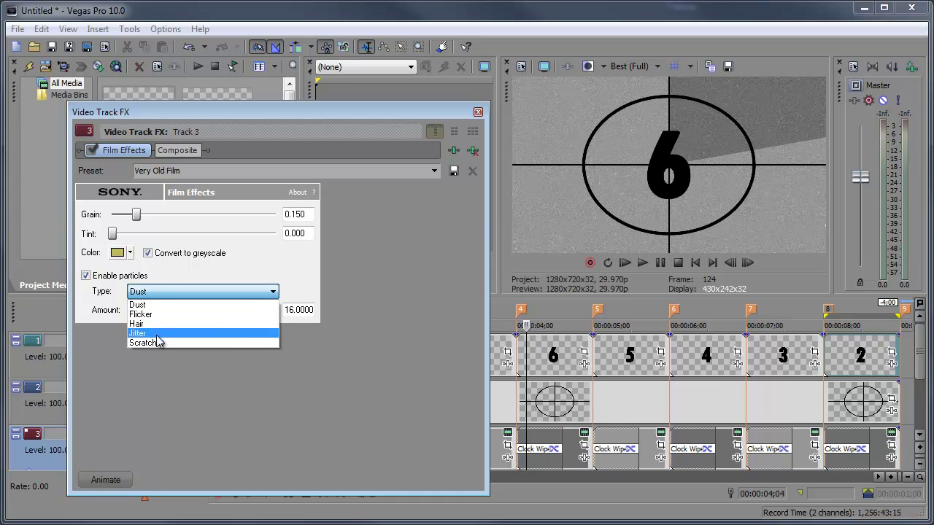
{"action": "left_click", "coordinate": [159, 333]}
{"action": "left_click_drag", "start_coordinate": [162, 311], "coordinate": [122, 317]}
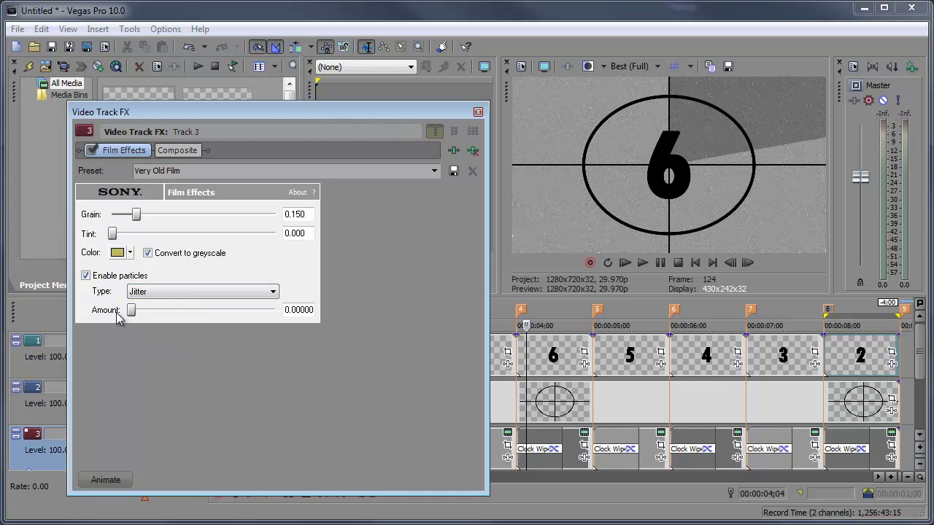
Step: Close the effect settings and preview the aged countdown
{"action": "left_click", "coordinate": [478, 113]}
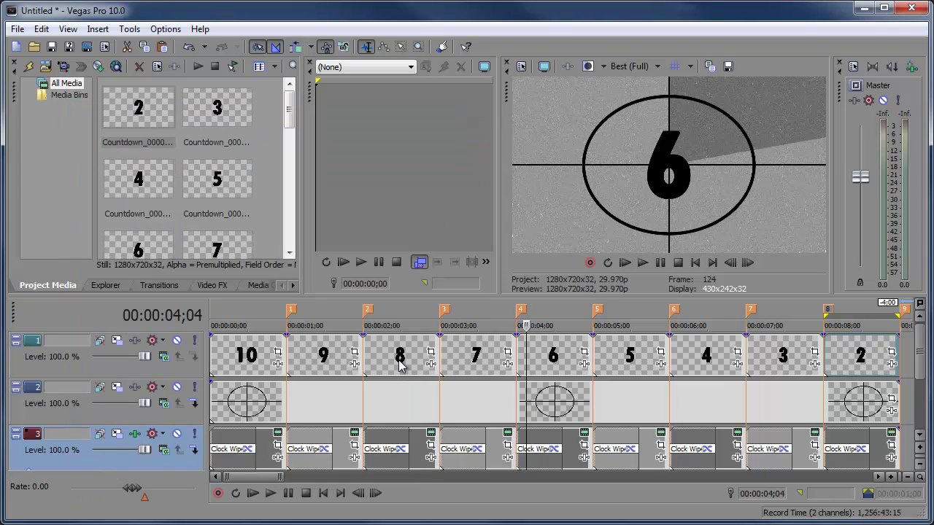
{"action": "left_click", "coordinate": [253, 493]}
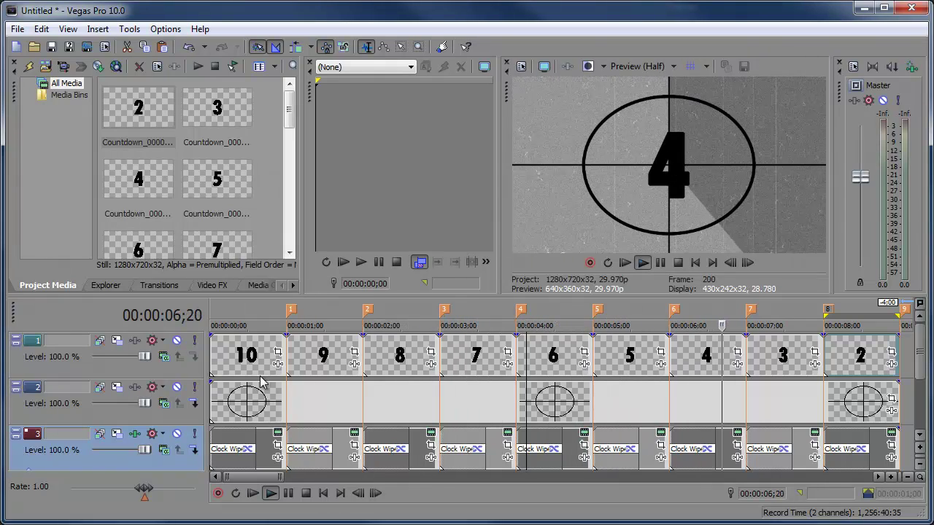
{"action": "left_click", "coordinate": [305, 494]}
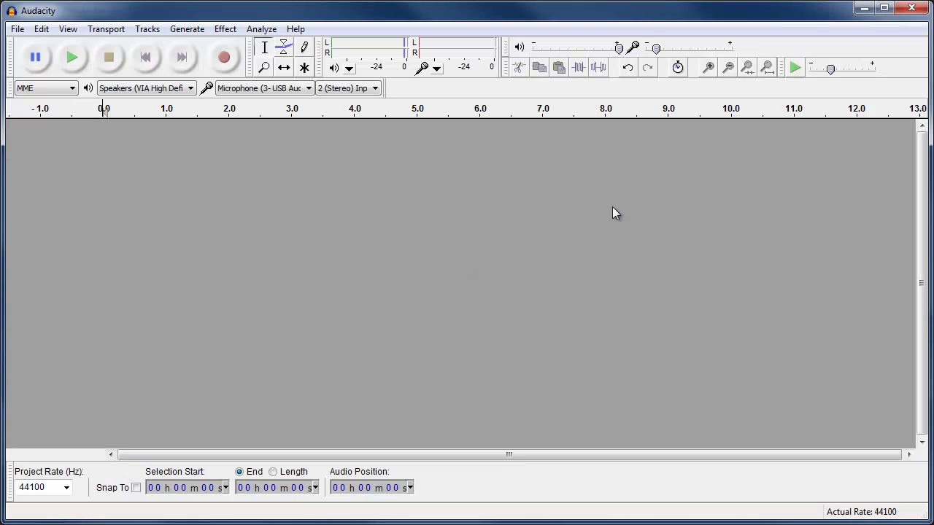
Step: Generate a 1050 Hz sine tone at amplitude 0.8 on a new track
{"action": "left_click", "coordinate": [188, 33]}
{"action": "left_click", "coordinate": [161, 107]}
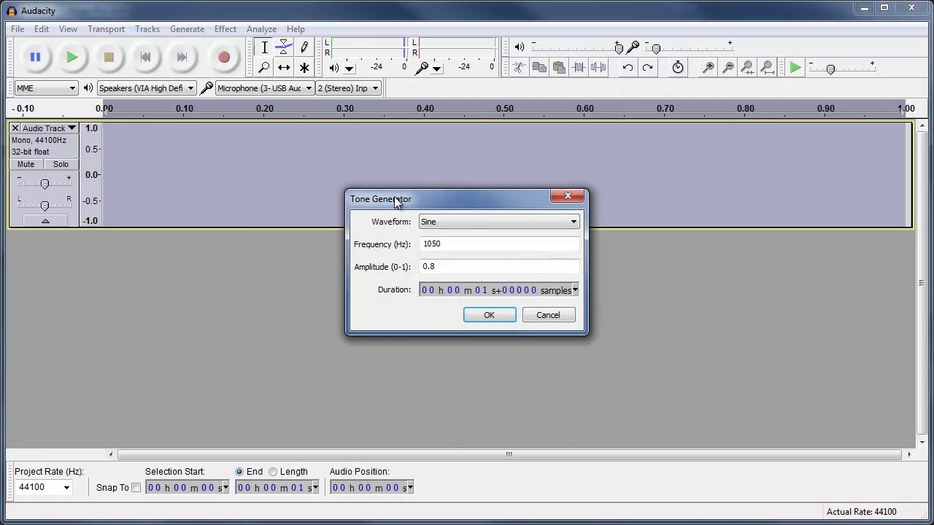
{"action": "left_click_drag", "start_coordinate": [447, 244], "coordinate": [394, 244]}
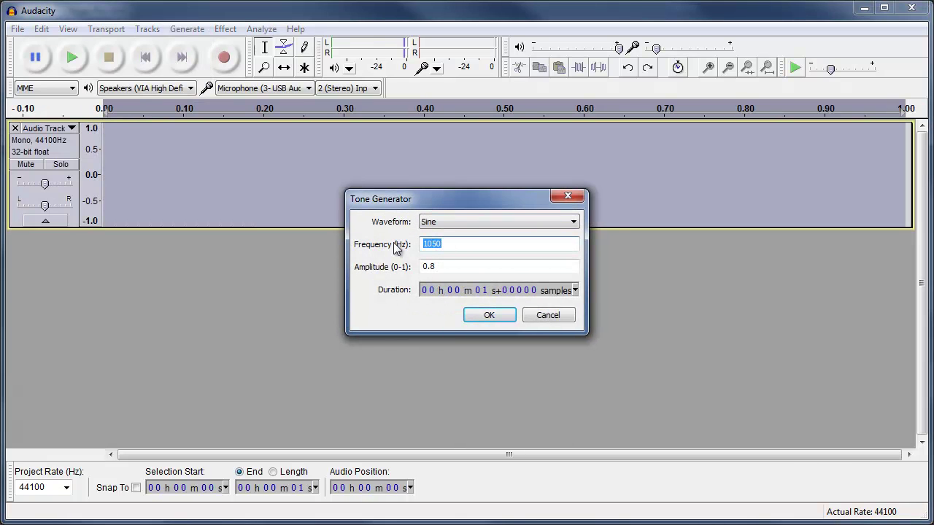
{"action": "left_click", "coordinate": [486, 315]}
Step: Delete everything after 0.10 s and play the short beep several times
{"action": "left_click", "coordinate": [185, 140]}
{"action": "left_click_drag", "start_coordinate": [185, 140], "coordinate": [905, 197]}
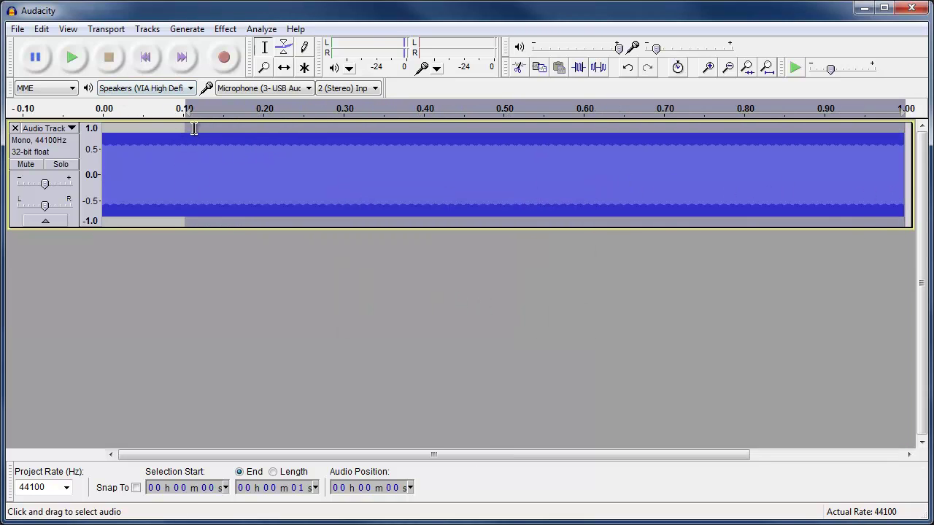
{"action": "key", "text": "Delete"}
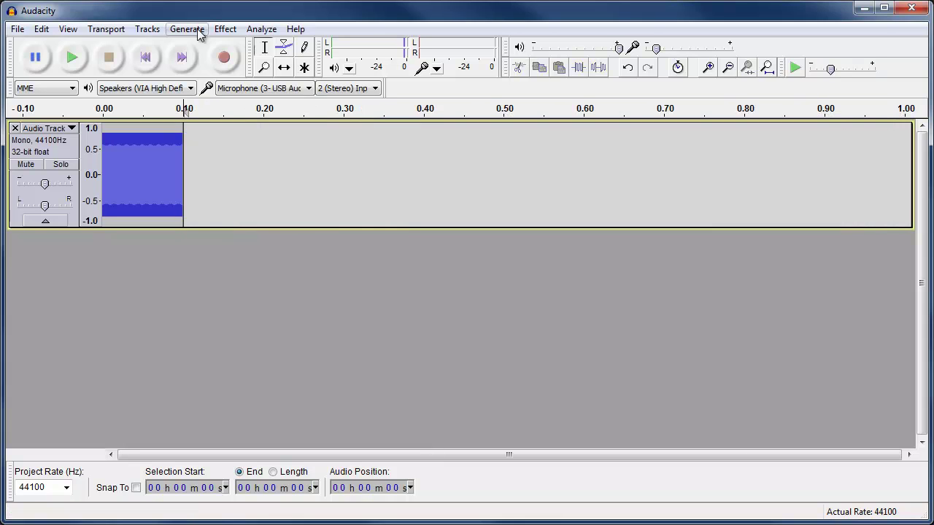
{"action": "left_click", "coordinate": [73, 58]}
{"action": "left_click", "coordinate": [76, 60]}
{"action": "left_click", "coordinate": [75, 59]}
{"action": "left_click", "coordinate": [75, 60]}
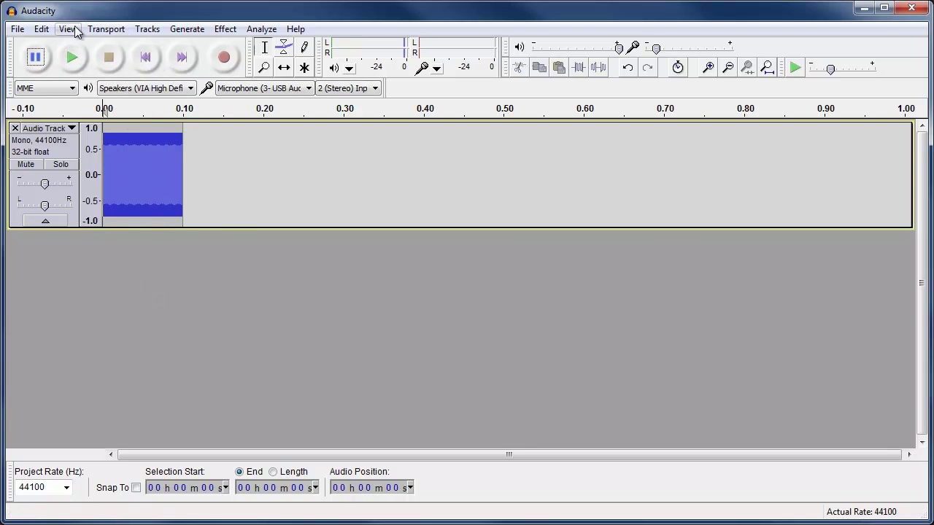
Step: Export the tone as the WAV file 'beep', accepting empty metadata
{"action": "left_click", "coordinate": [17, 29]}
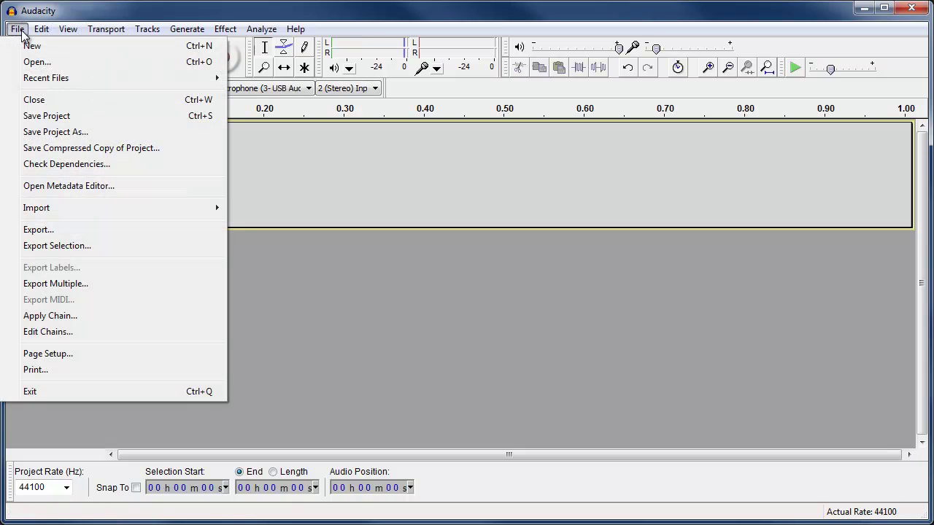
{"action": "left_click", "coordinate": [56, 232]}
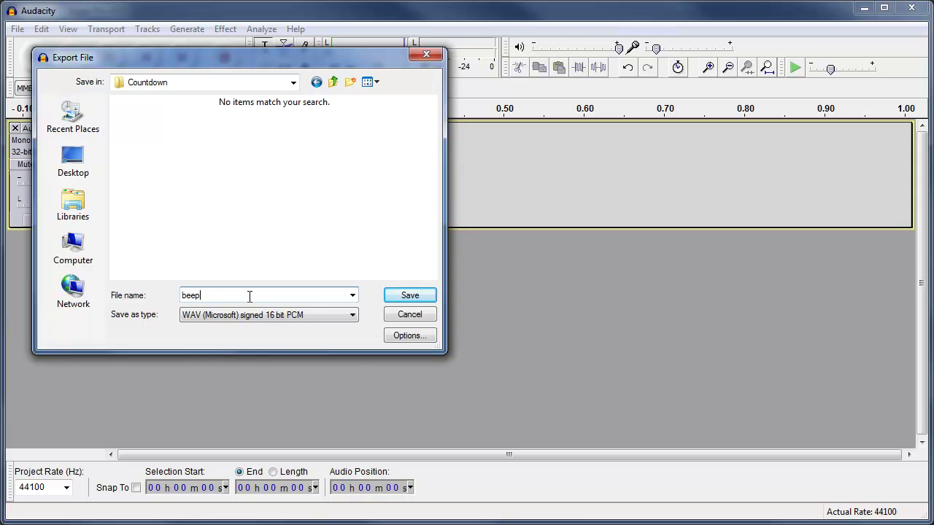
{"action": "type", "text": "beep"}
{"action": "key", "text": "Return"}
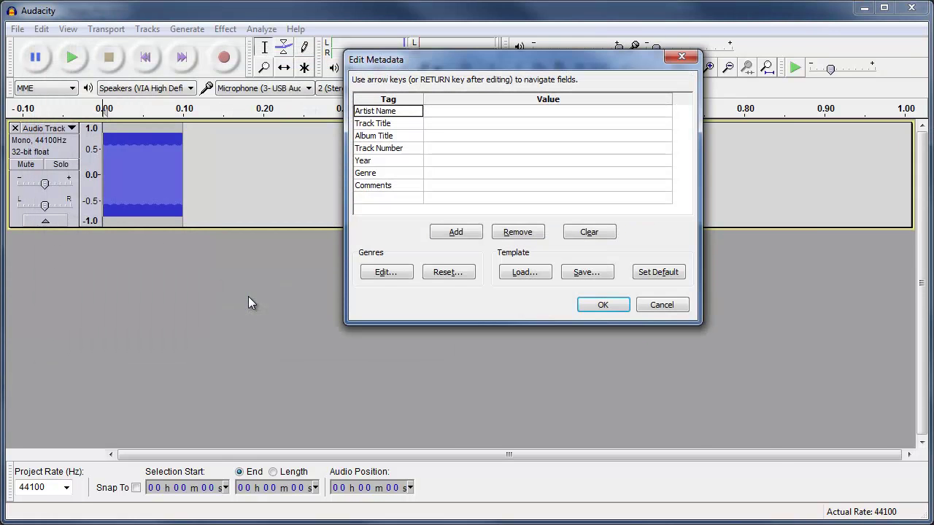
{"action": "left_click", "coordinate": [598, 307]}
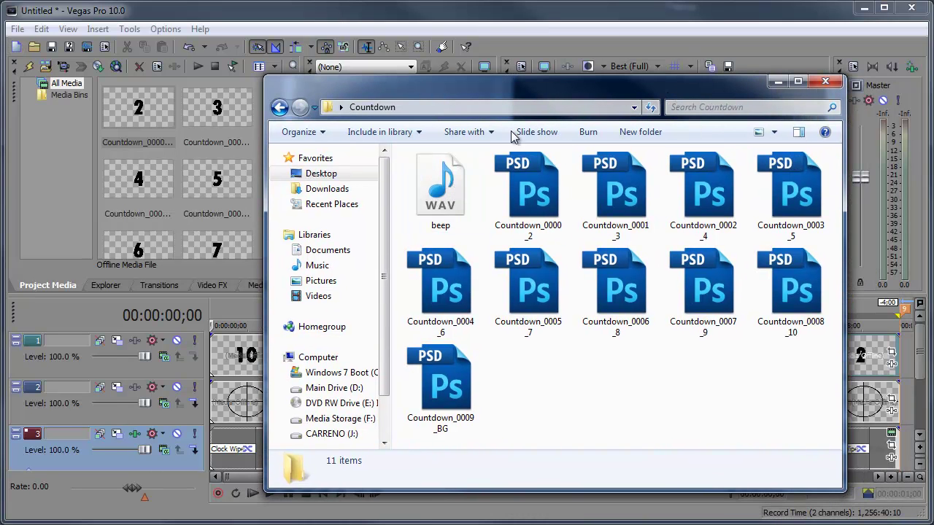
Step: Drag beep.wav onto a new audio track, align it with marker 7, and paste a copy at marker 8
{"action": "left_click_drag", "start_coordinate": [538, 90], "coordinate": [206, 90]}
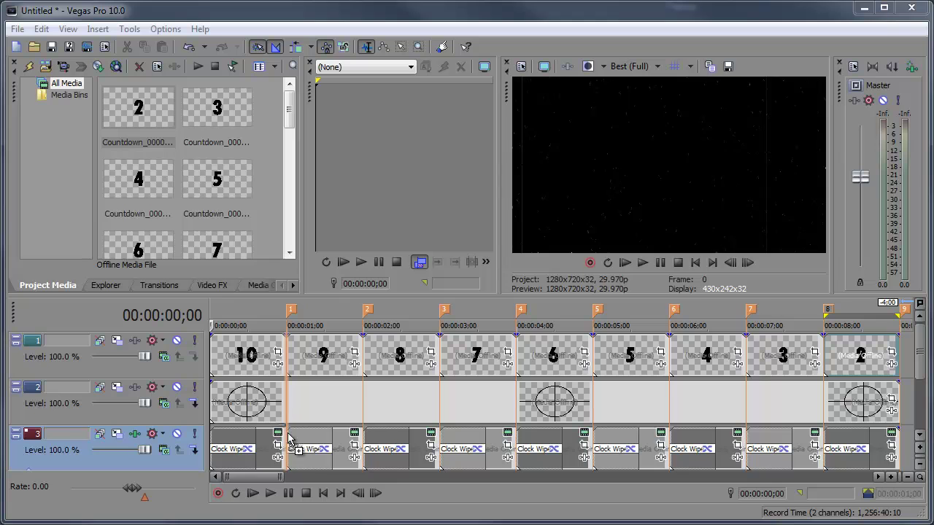
{"action": "left_click_drag", "start_coordinate": [314, 473], "coordinate": [297, 509]}
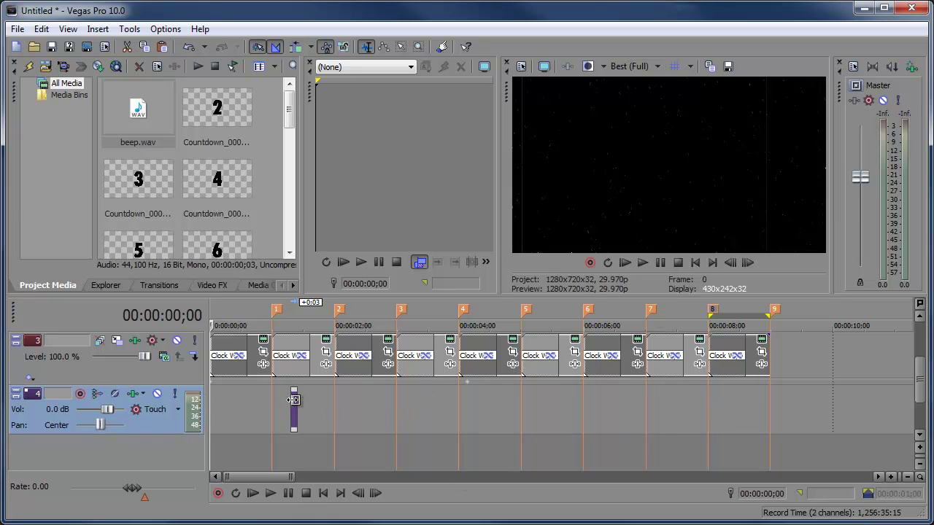
{"action": "left_click", "coordinate": [670, 313]}
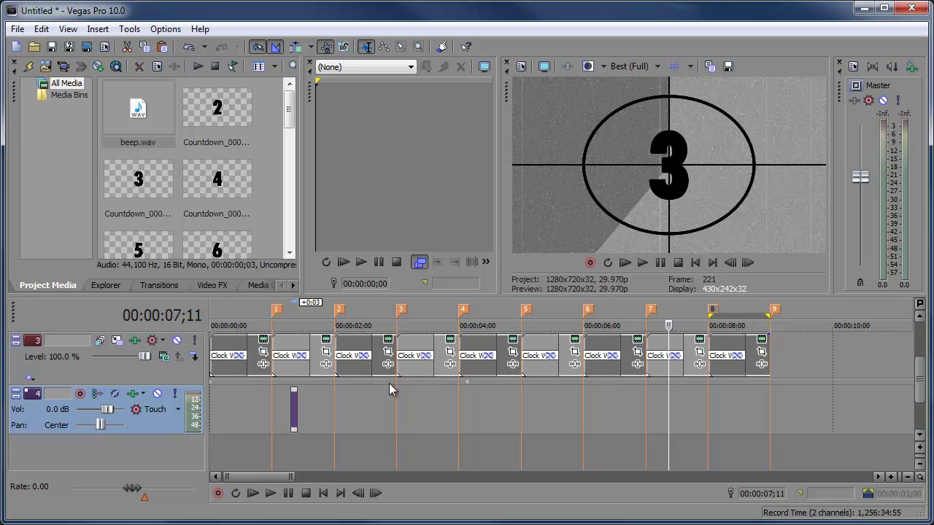
{"action": "left_click_drag", "start_coordinate": [294, 410], "coordinate": [650, 407]}
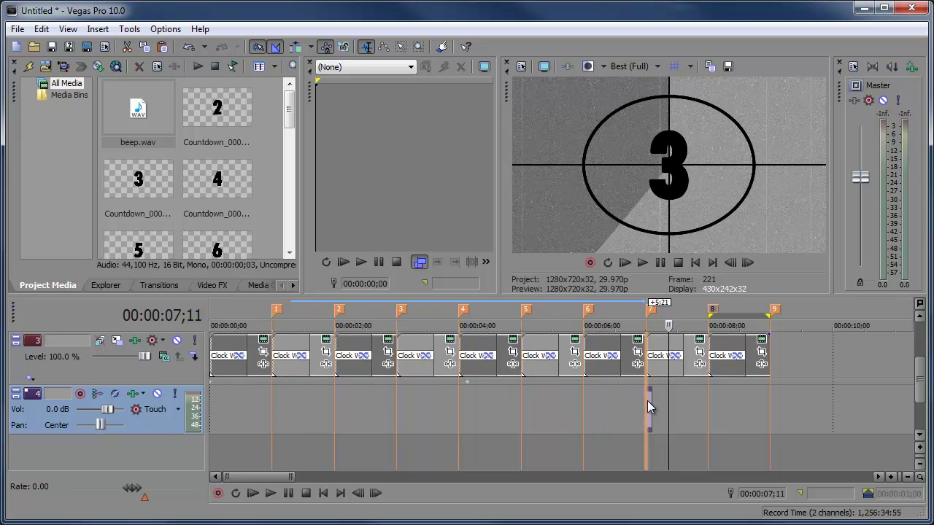
{"action": "left_click", "coordinate": [711, 410]}
{"action": "key", "text": "ctrl+v"}
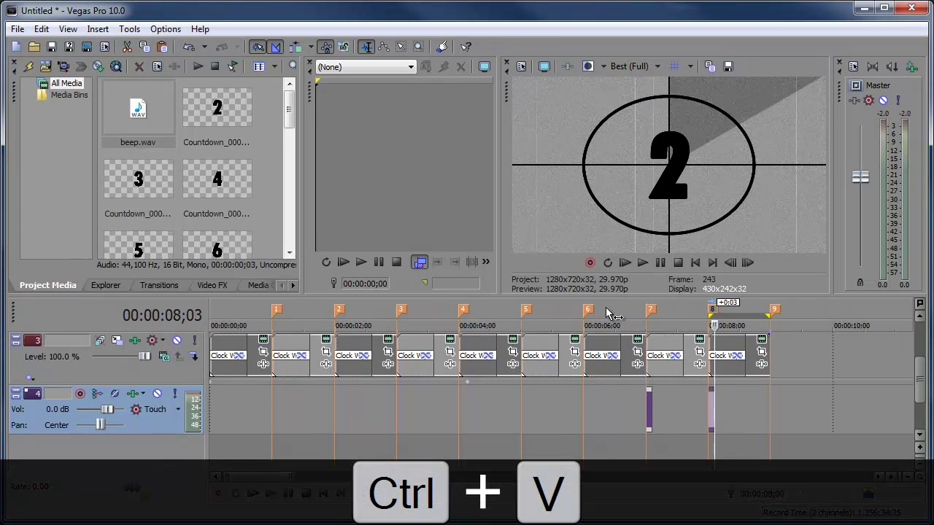
Step: Play from about 6 s and 5 s to hear the beeps, then return to the project start
{"action": "left_click", "coordinate": [606, 314]}
{"action": "key", "text": "space"}
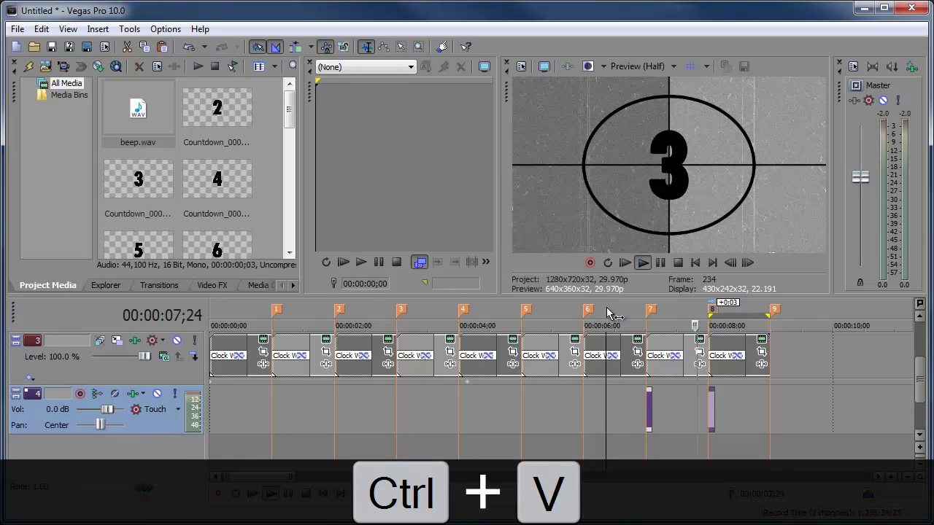
{"action": "left_click", "coordinate": [560, 314]}
{"action": "key", "text": "space"}
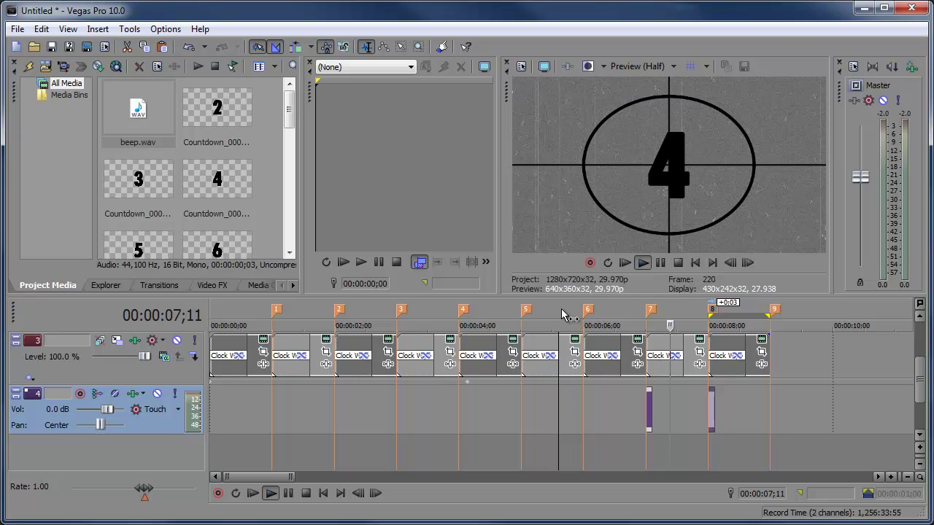
{"action": "key", "text": "space"}
{"action": "scroll", "coordinate": [925, 378], "scroll_direction": "up", "scroll_amount": 2}
{"action": "scroll", "coordinate": [925, 378], "scroll_direction": "down", "scroll_amount": 1}
{"action": "left_click", "coordinate": [710, 449]}
{"action": "key", "text": "ctrl+Home"}
{"action": "key", "text": "space"}
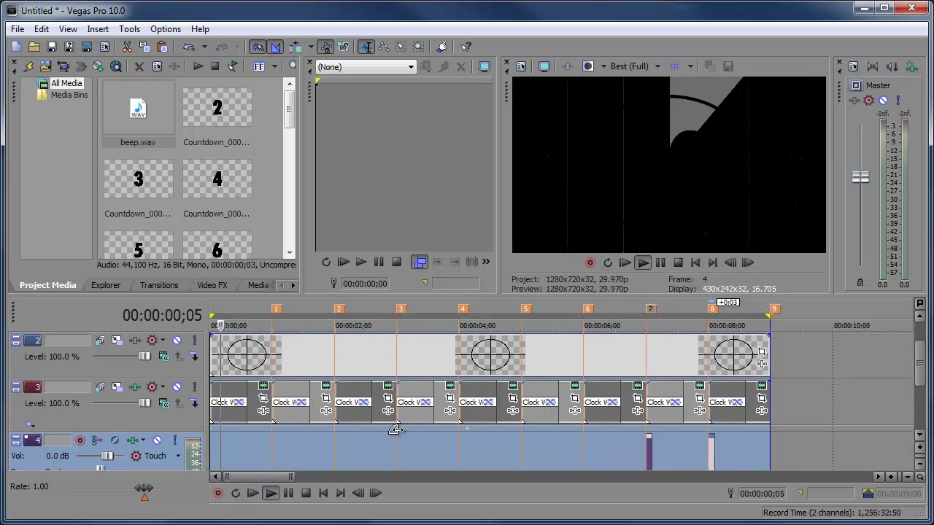
{"action": "scroll", "coordinate": [865, 361], "scroll_direction": "up", "scroll_amount": 1}
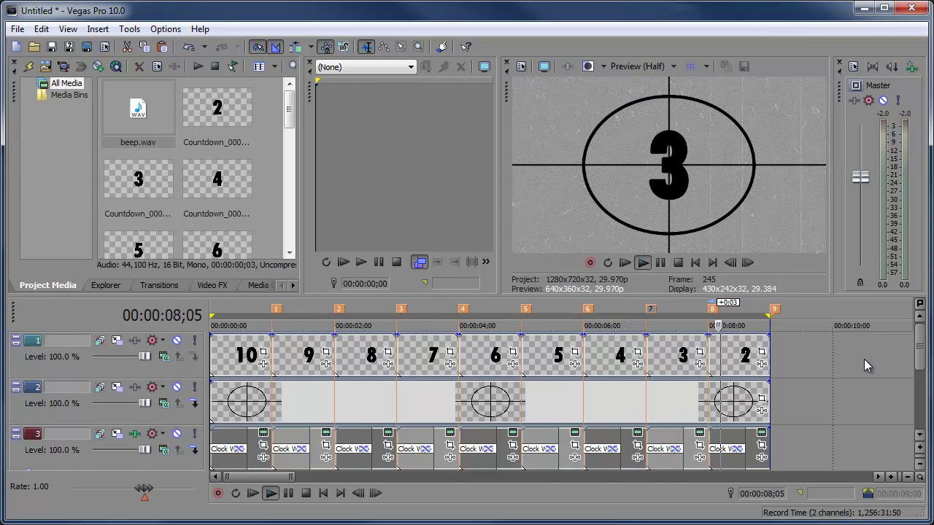
{"action": "left_click", "coordinate": [646, 322]}
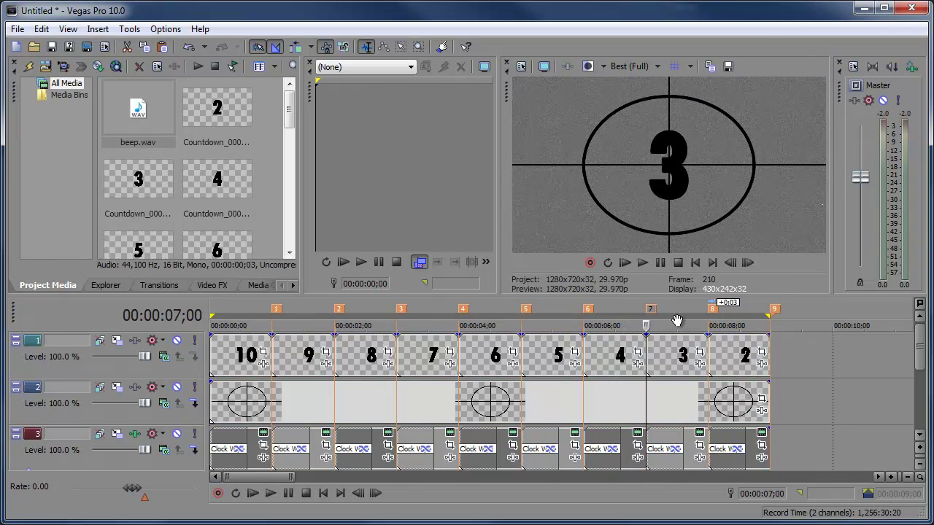